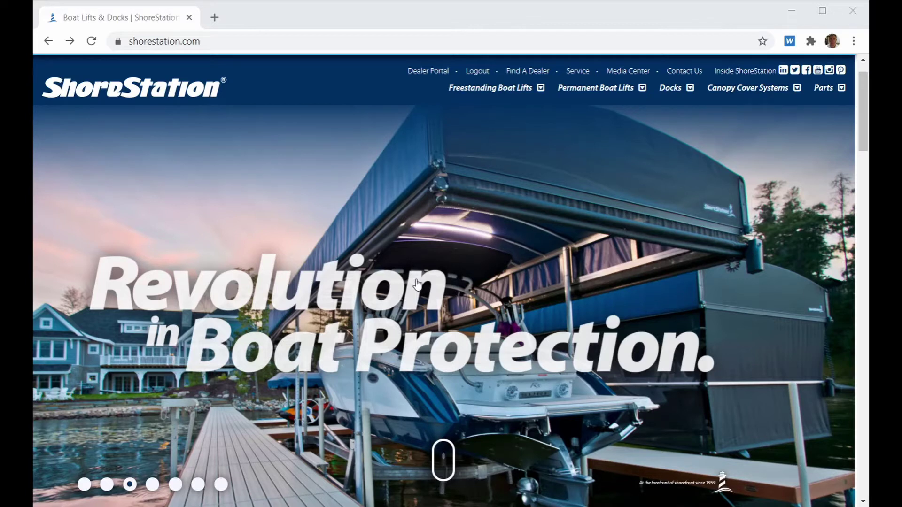
Step: Open the dealer portal, dismiss the COVID notice, and go to the Dock Builder launcher page
{"action": "left_click", "coordinate": [429, 74]}
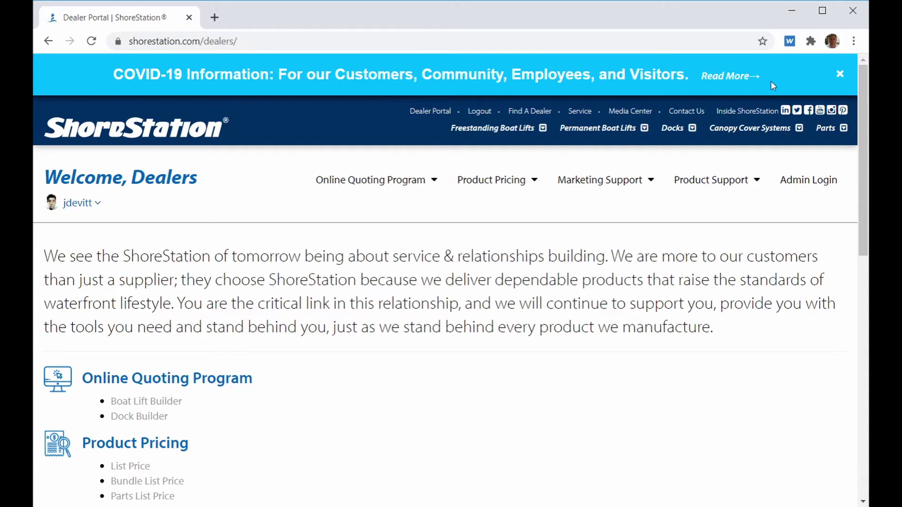
{"action": "left_click", "coordinate": [839, 74]}
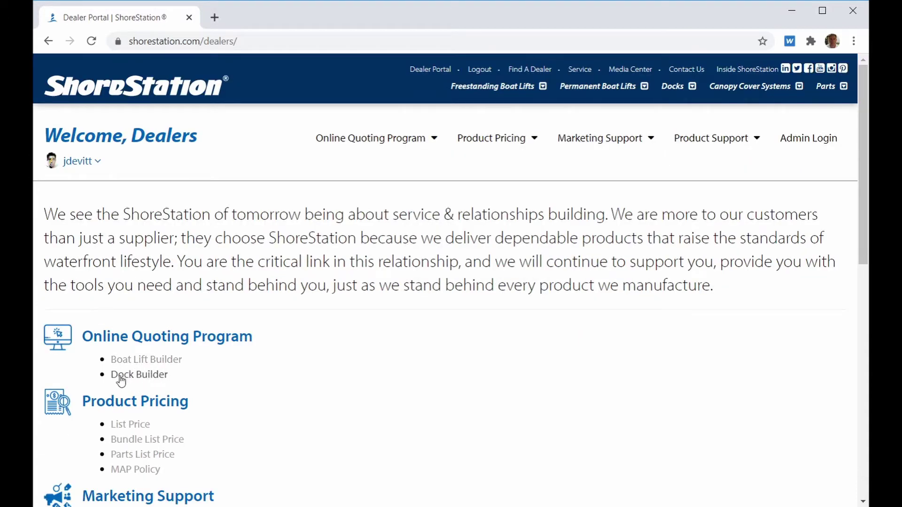
{"action": "mouse_move", "coordinate": [388, 134]}
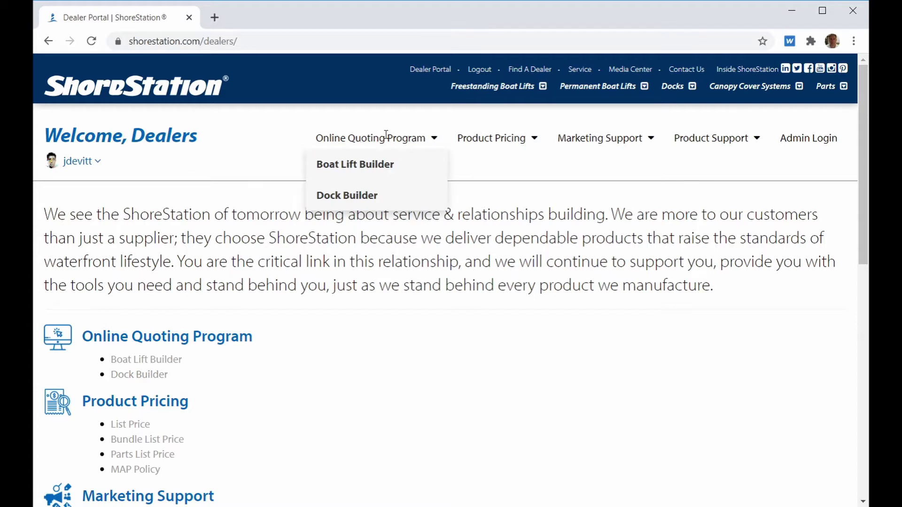
{"action": "left_click", "coordinate": [346, 196]}
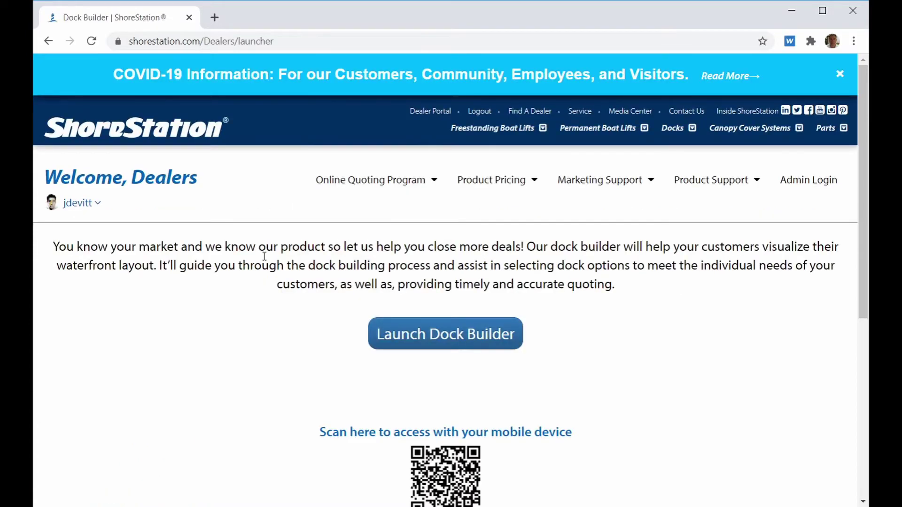
{"action": "scroll", "coordinate": [276, 300], "scroll_direction": "down", "scroll_amount": 2}
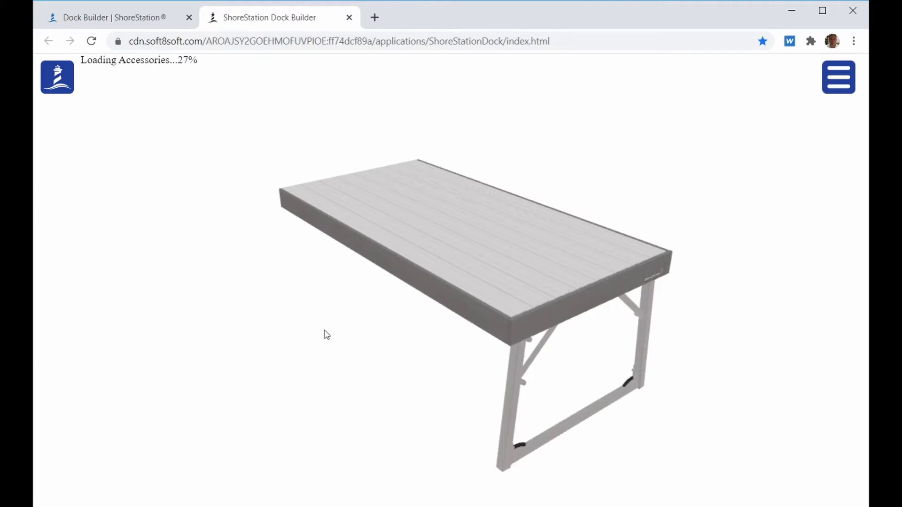
Step: Orbit the dock to a side-on view and reveal the right-side view, screenshot, share and quote options
{"action": "left_click_drag", "start_coordinate": [249, 320], "coordinate": [270, 325]}
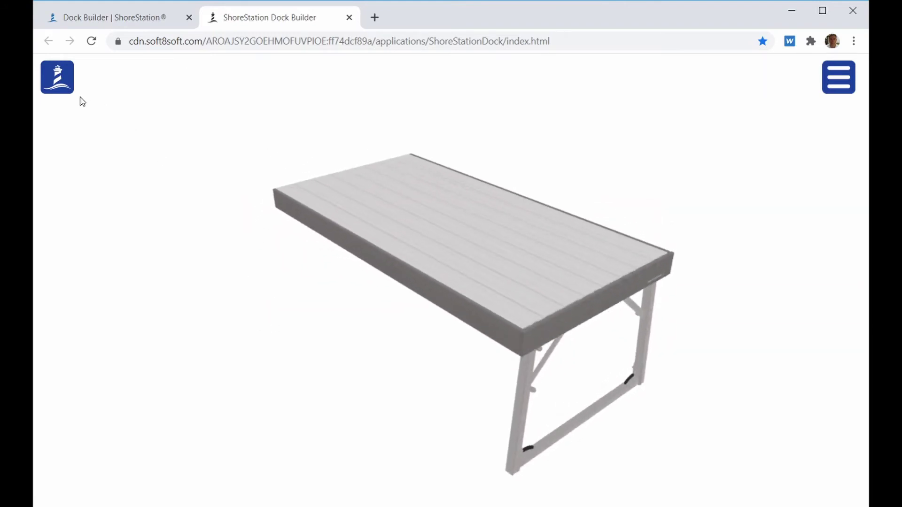
{"action": "left_click", "coordinate": [57, 84]}
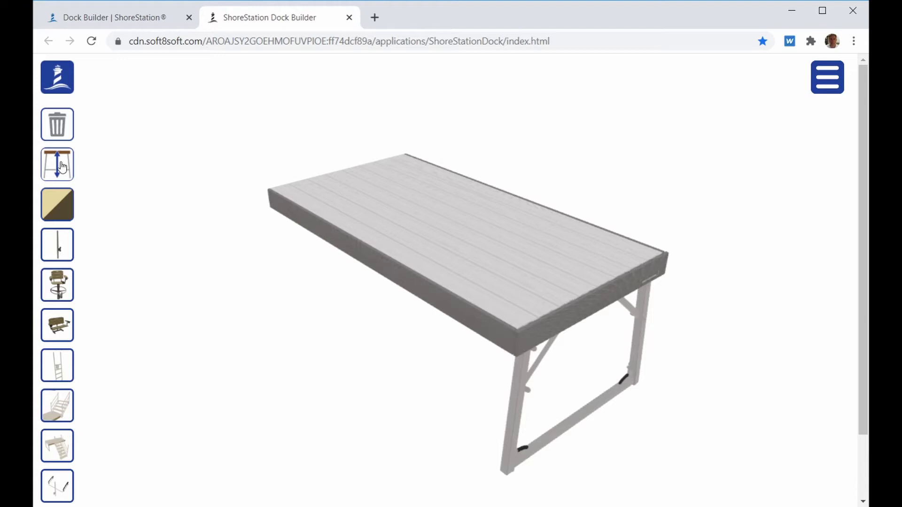
{"action": "left_click", "coordinate": [59, 83]}
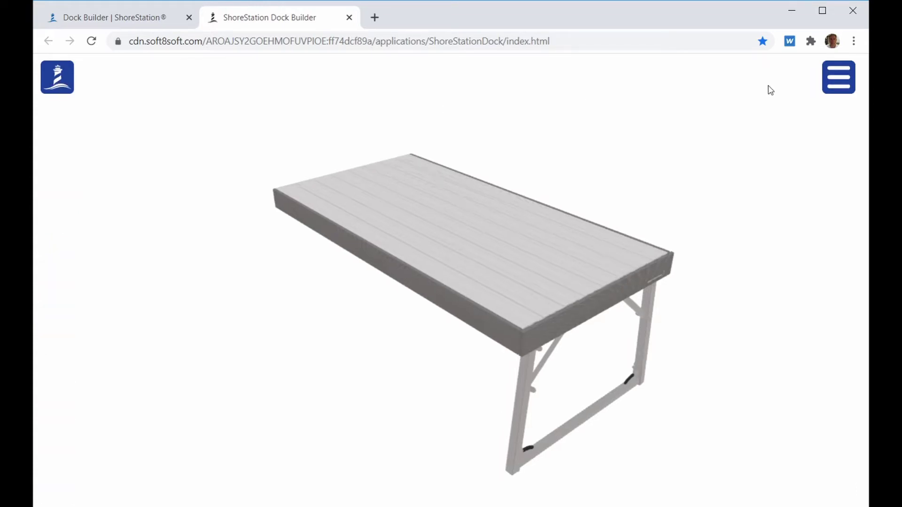
{"action": "left_click", "coordinate": [835, 82]}
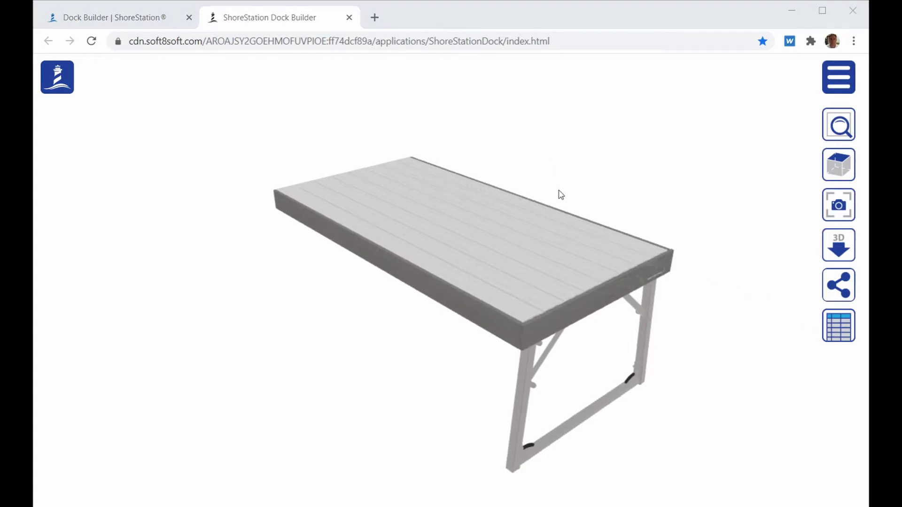
Step: Extend the dock by an 8 ft section, then remove it again
{"action": "left_click", "coordinate": [488, 232]}
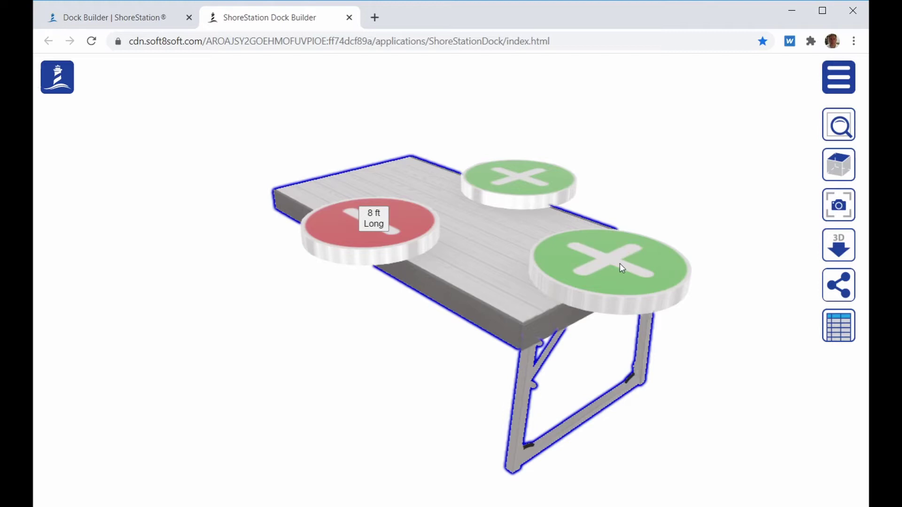
{"action": "left_click", "coordinate": [605, 264]}
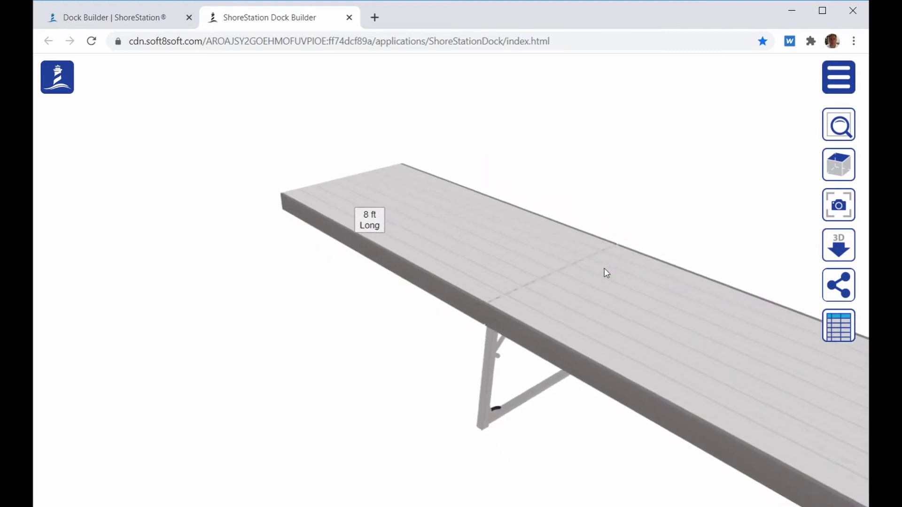
{"action": "left_click", "coordinate": [411, 208]}
{"action": "left_click", "coordinate": [346, 182]}
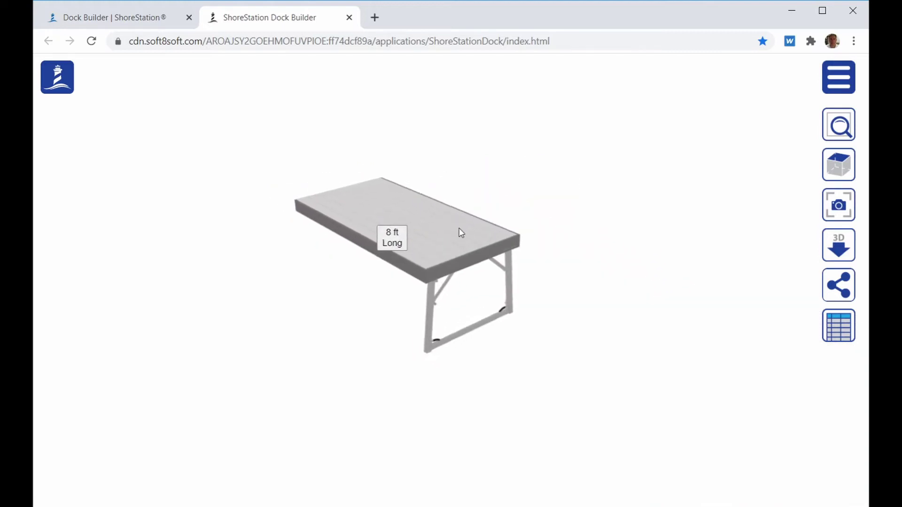
Step: Attach an angled section off the front-left side and fit the L-shaped dock in view
{"action": "left_click", "coordinate": [505, 247]}
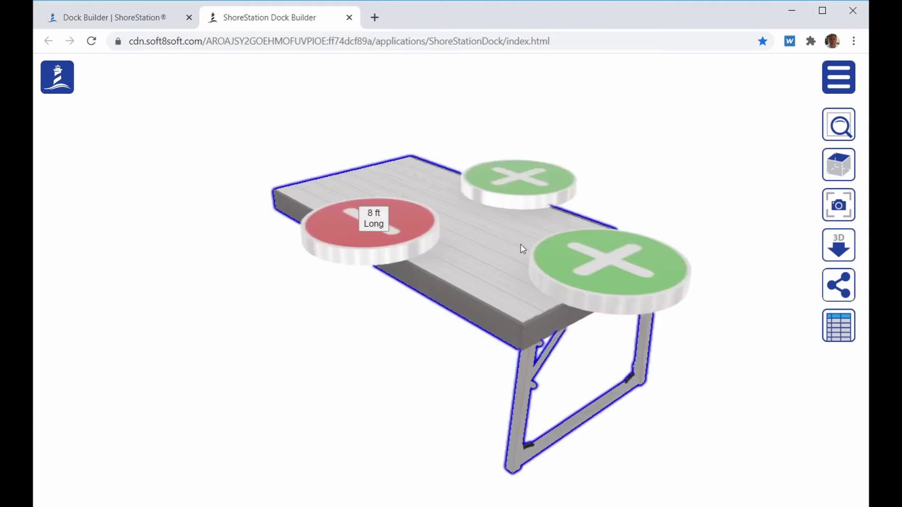
{"action": "left_click", "coordinate": [501, 253]}
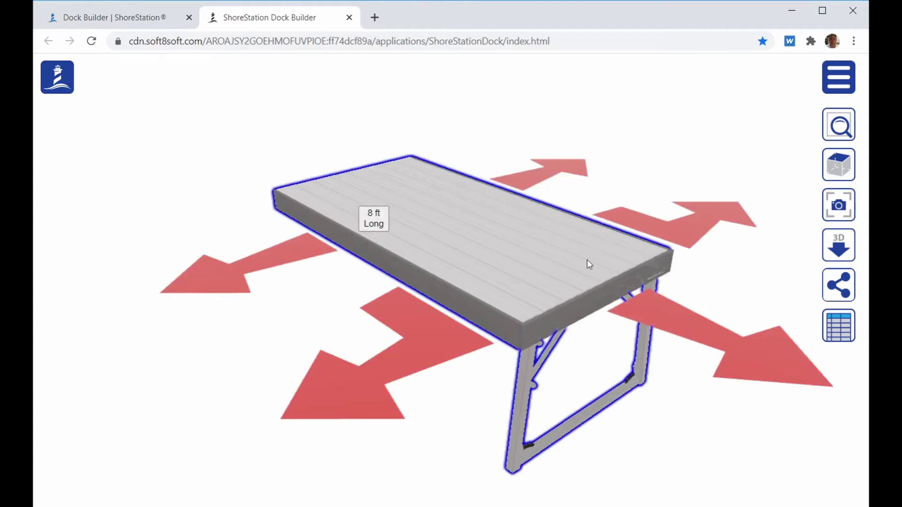
{"action": "left_click", "coordinate": [425, 335]}
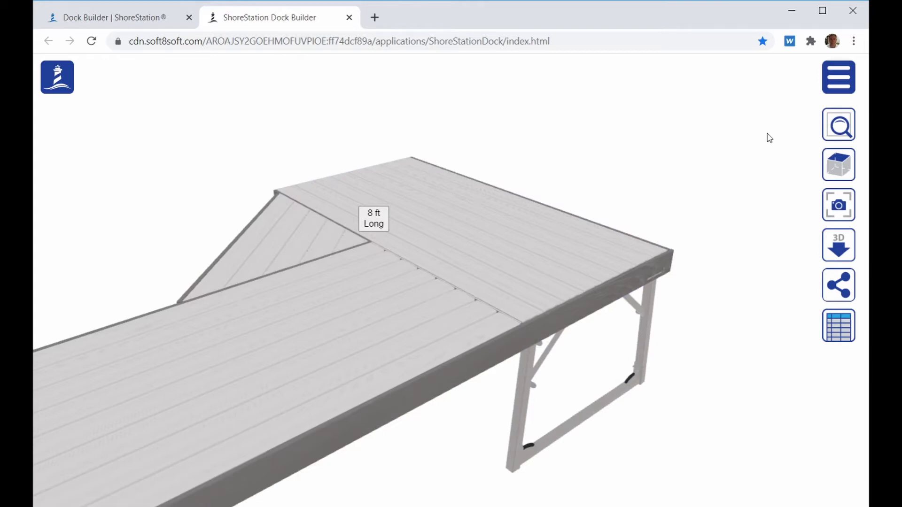
{"action": "left_click", "coordinate": [837, 127]}
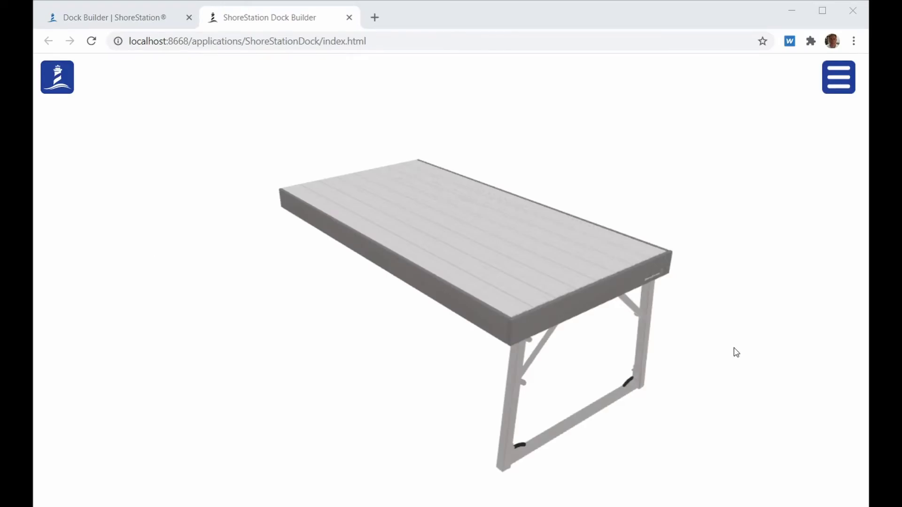
Step: Lengthen the dock into a straight run of sections with four legs
{"action": "left_click", "coordinate": [495, 258]}
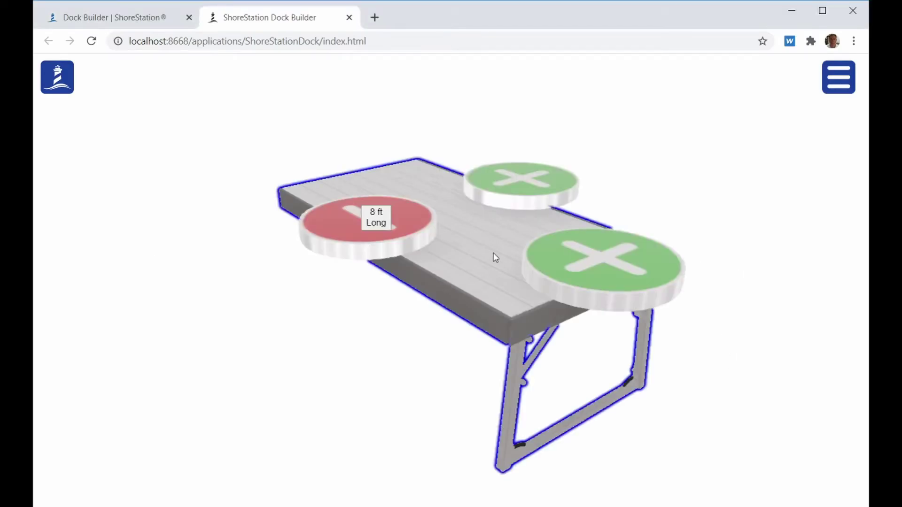
{"action": "left_click", "coordinate": [603, 263]}
{"action": "left_click", "coordinate": [576, 307]}
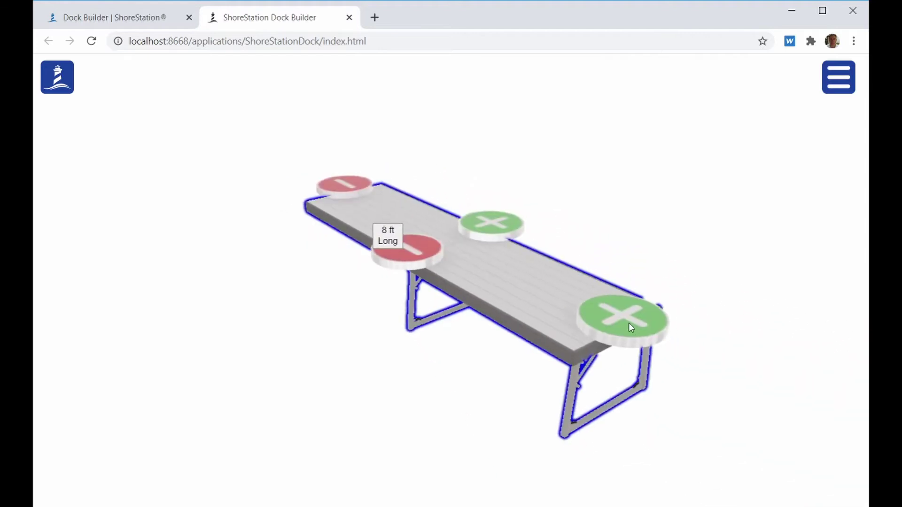
{"action": "left_click", "coordinate": [629, 323]}
{"action": "left_click", "coordinate": [624, 334]}
{"action": "left_click", "coordinate": [620, 334]}
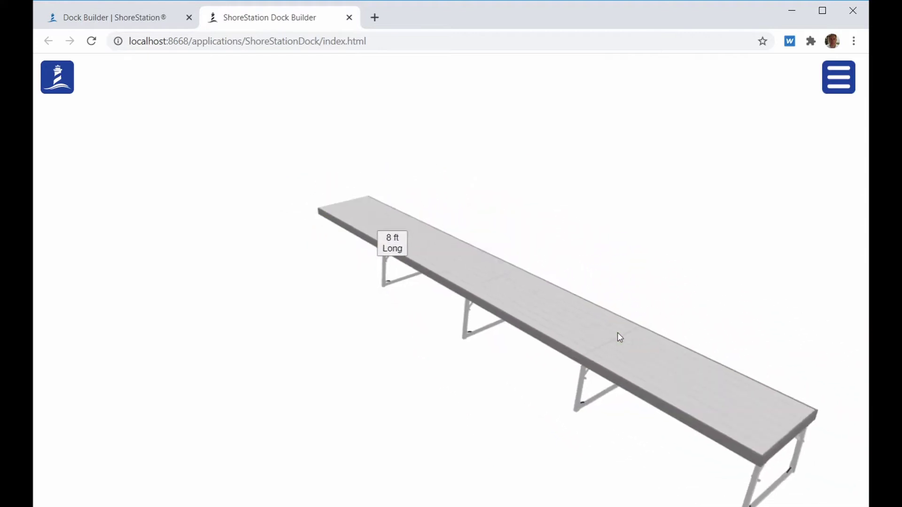
Step: Widen the long dock to two and then three panels
{"action": "left_click", "coordinate": [474, 275]}
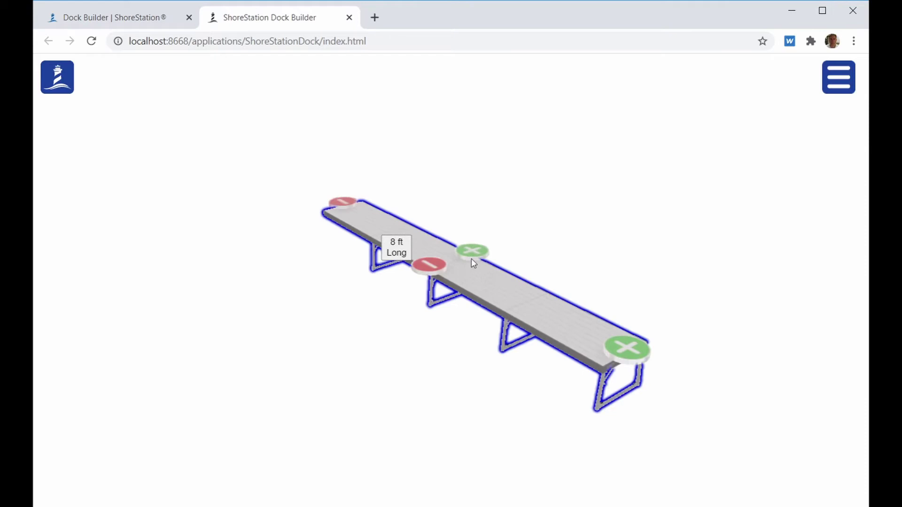
{"action": "left_click", "coordinate": [471, 254]}
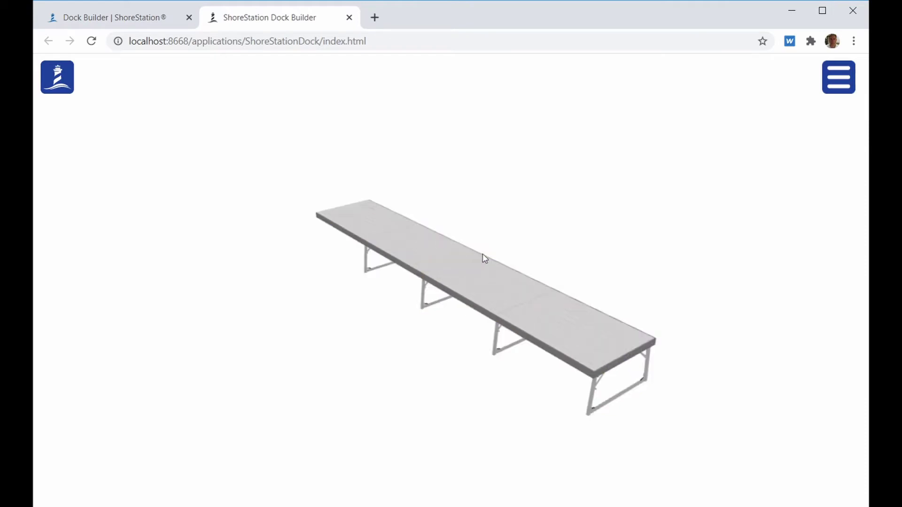
{"action": "left_click", "coordinate": [482, 258]}
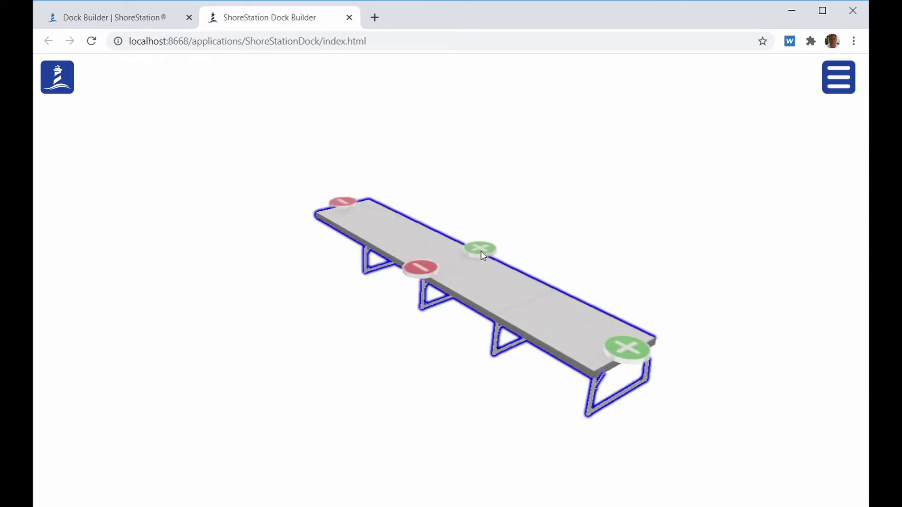
{"action": "left_click", "coordinate": [482, 256]}
{"action": "left_click", "coordinate": [515, 261]}
{"action": "left_click", "coordinate": [506, 236]}
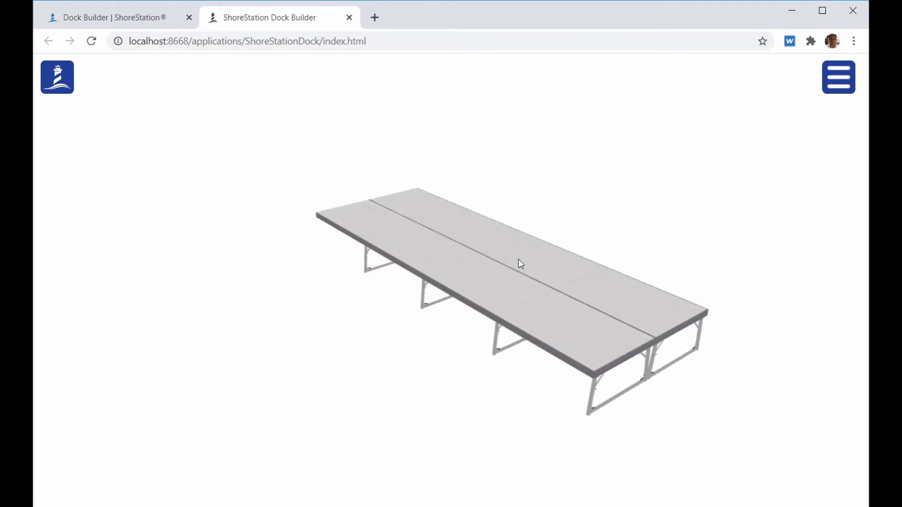
{"action": "left_click", "coordinate": [517, 259]}
{"action": "left_click", "coordinate": [529, 239]}
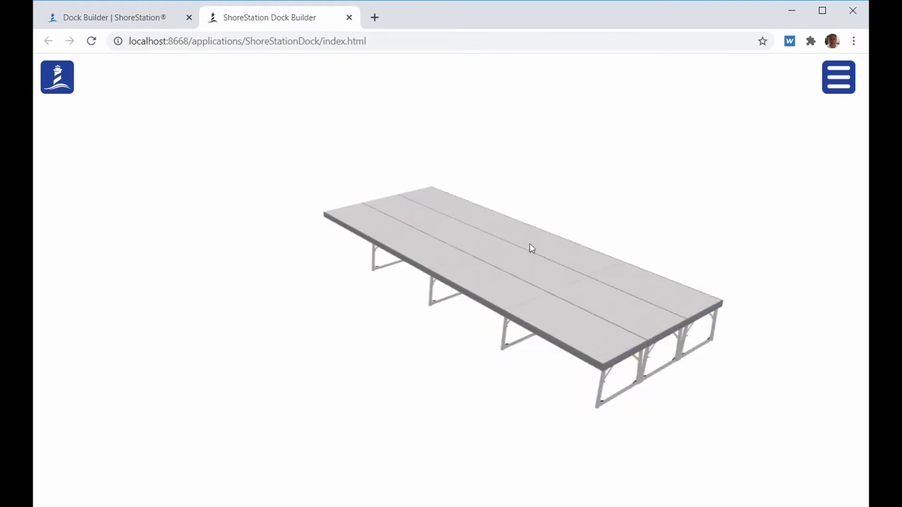
Step: Narrow the dock back to a single-width walkway
{"action": "left_click", "coordinate": [529, 243]}
{"action": "left_click", "coordinate": [430, 265]}
{"action": "left_click", "coordinate": [435, 268]}
{"action": "left_click", "coordinate": [441, 269]}
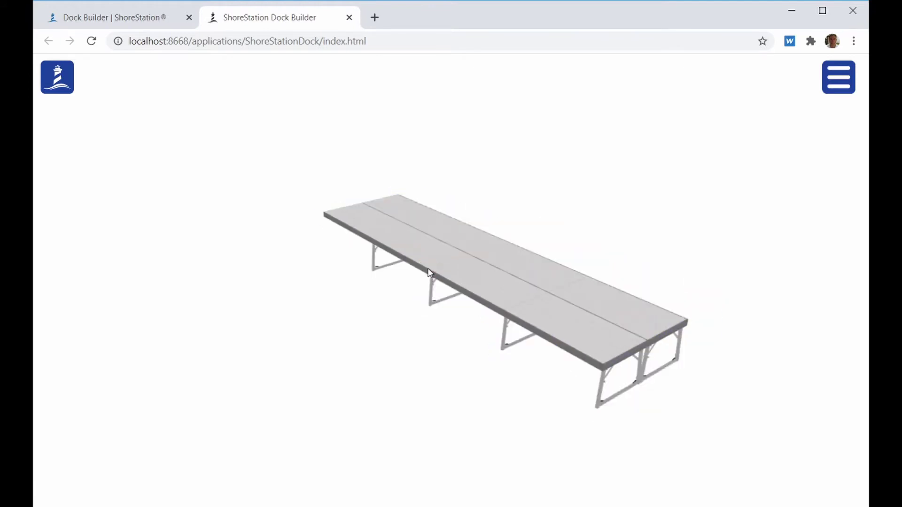
{"action": "left_click", "coordinate": [437, 271]}
{"action": "left_click", "coordinate": [436, 267]}
{"action": "left_click", "coordinate": [438, 269]}
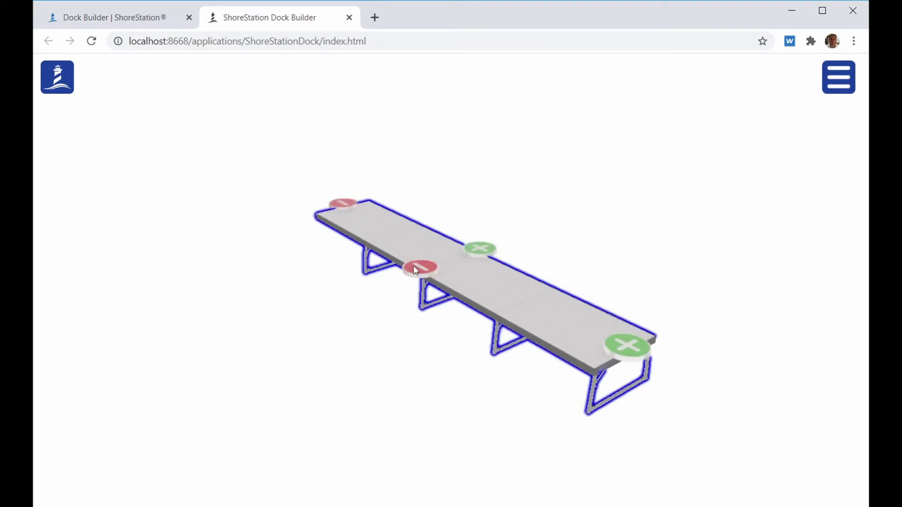
{"action": "left_click", "coordinate": [429, 266]}
{"action": "left_click", "coordinate": [394, 237]}
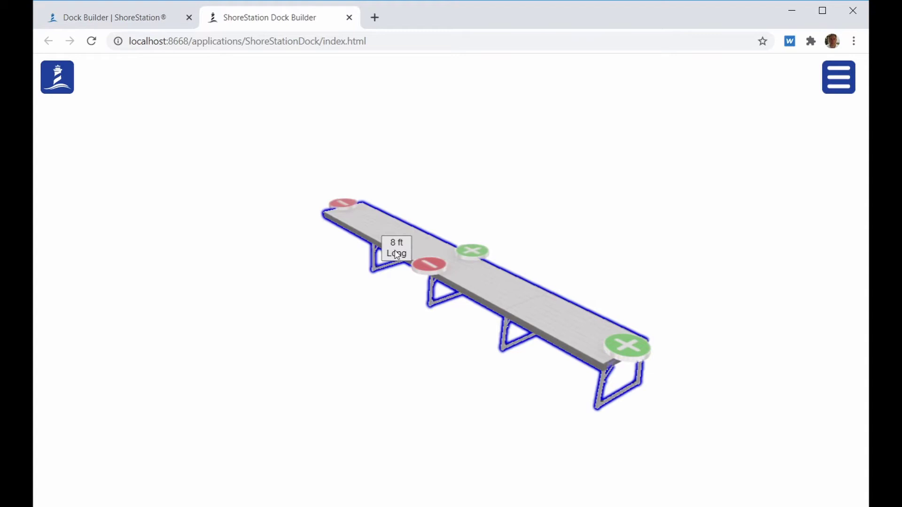
Step: Add one more section at the end, giving a single-width walkway on four leg frames
{"action": "left_click", "coordinate": [396, 254]}
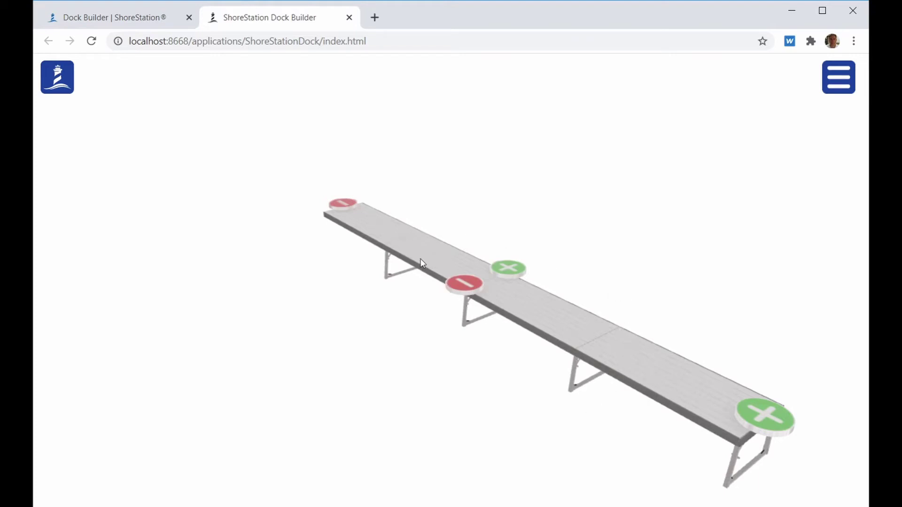
Step: Add four 10 ft sections beside the end section, then remove two extra sections
{"action": "left_click", "coordinate": [613, 355]}
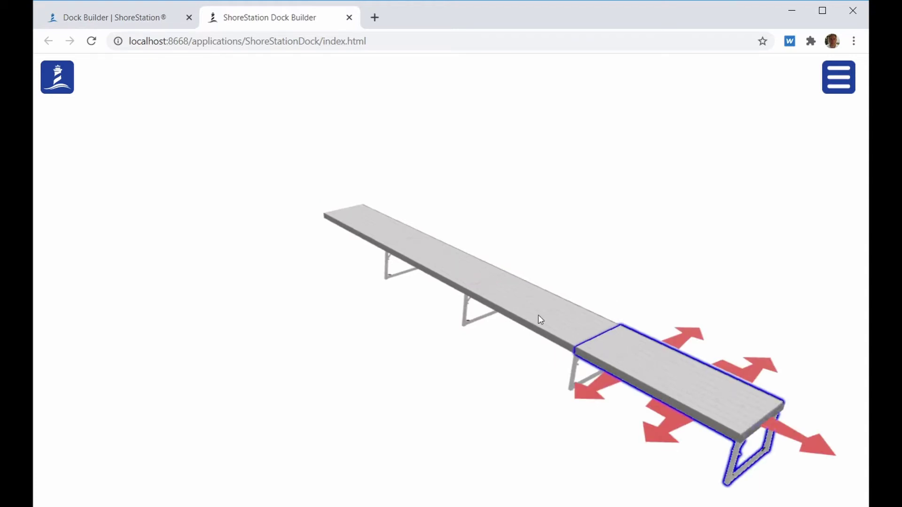
{"action": "left_click", "coordinate": [476, 283]}
{"action": "left_click", "coordinate": [659, 372]}
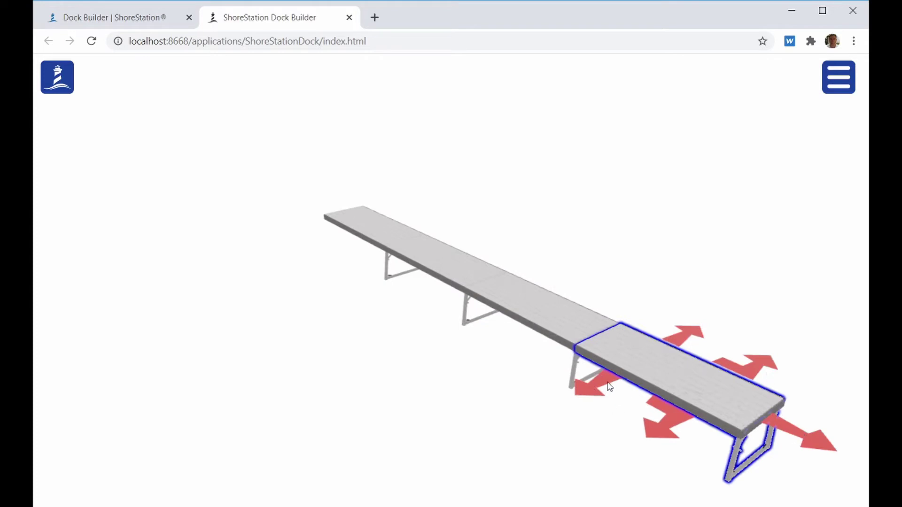
{"action": "left_click", "coordinate": [586, 394]}
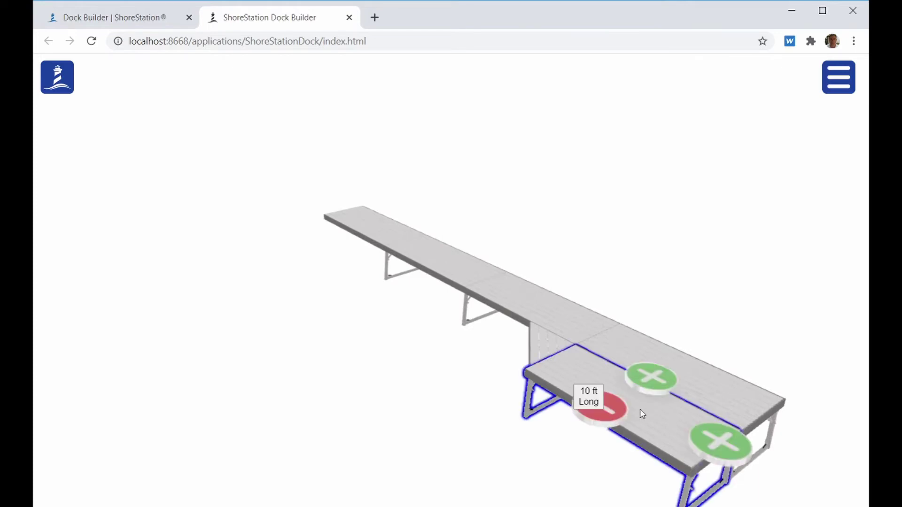
{"action": "left_click", "coordinate": [652, 376]}
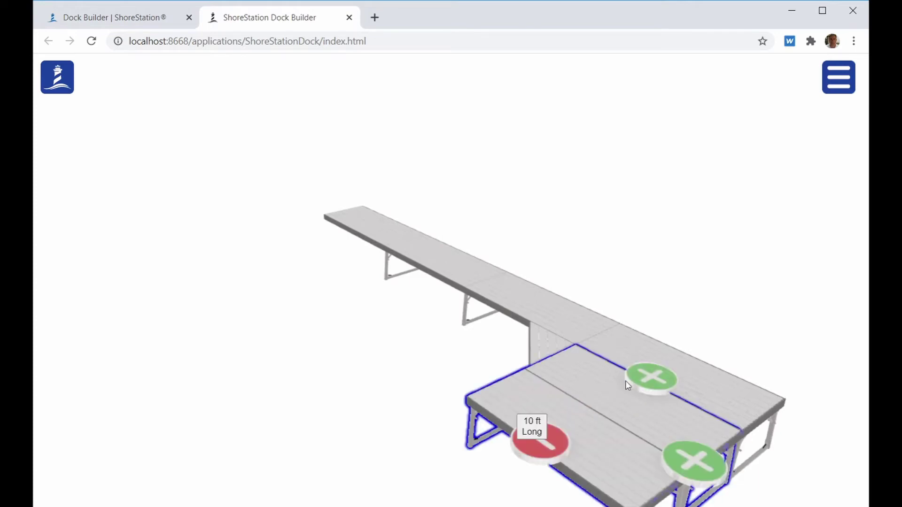
{"action": "left_click", "coordinate": [648, 378]}
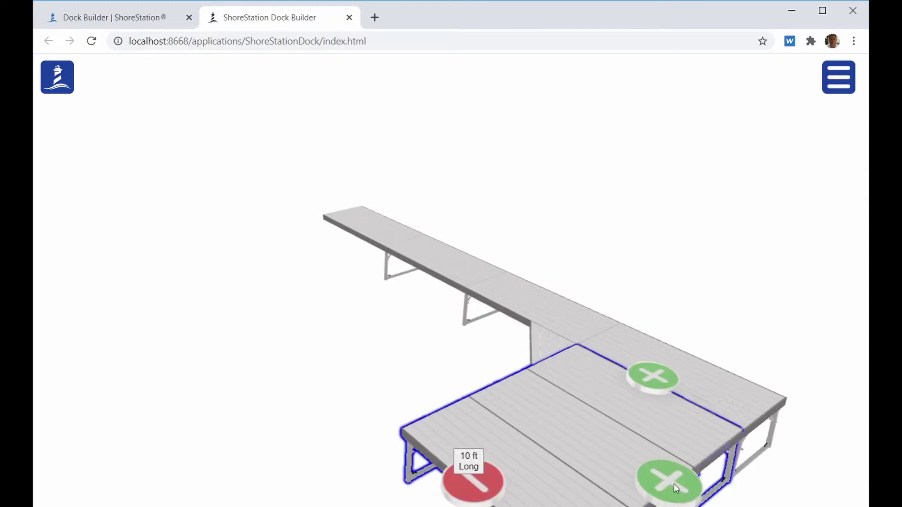
{"action": "left_click", "coordinate": [669, 480]}
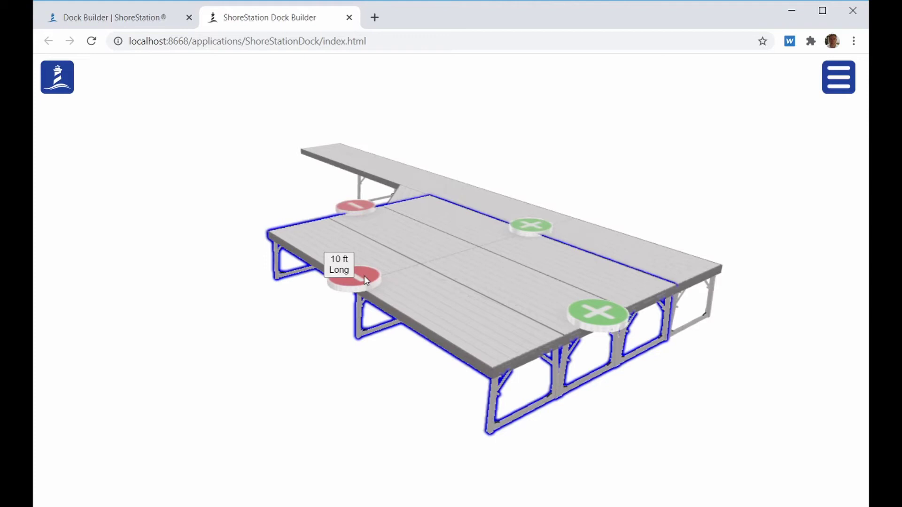
{"action": "left_click", "coordinate": [366, 279]}
{"action": "left_click", "coordinate": [382, 204]}
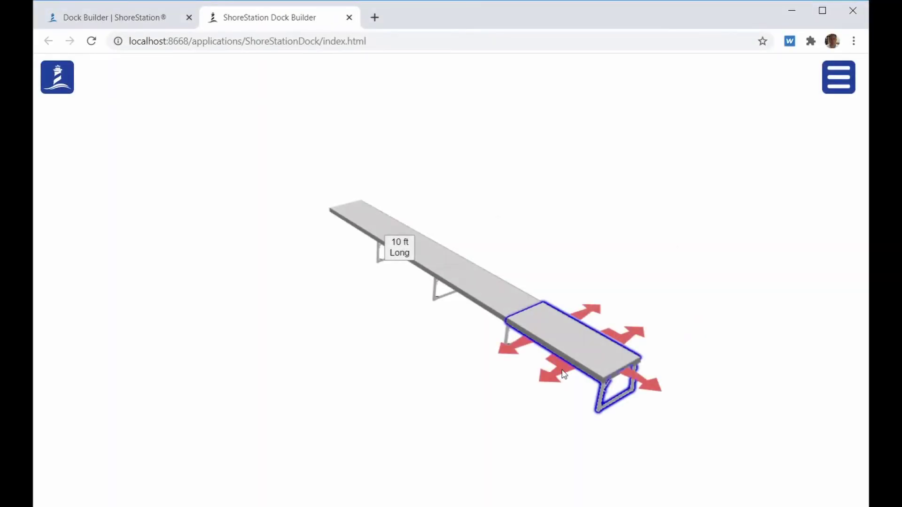
Step: Extend the front 8 ft section into an L and widen it with a side-by-side section
{"action": "left_click", "coordinate": [564, 374]}
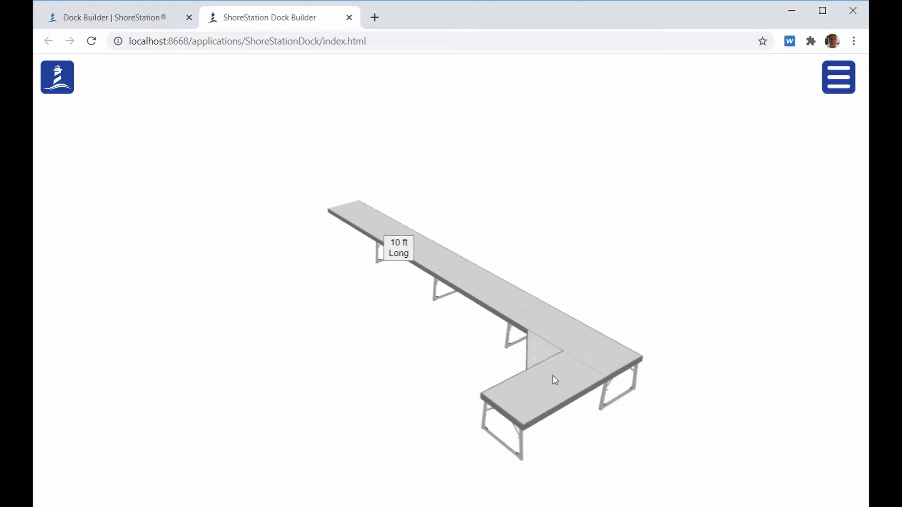
{"action": "left_click", "coordinate": [525, 404]}
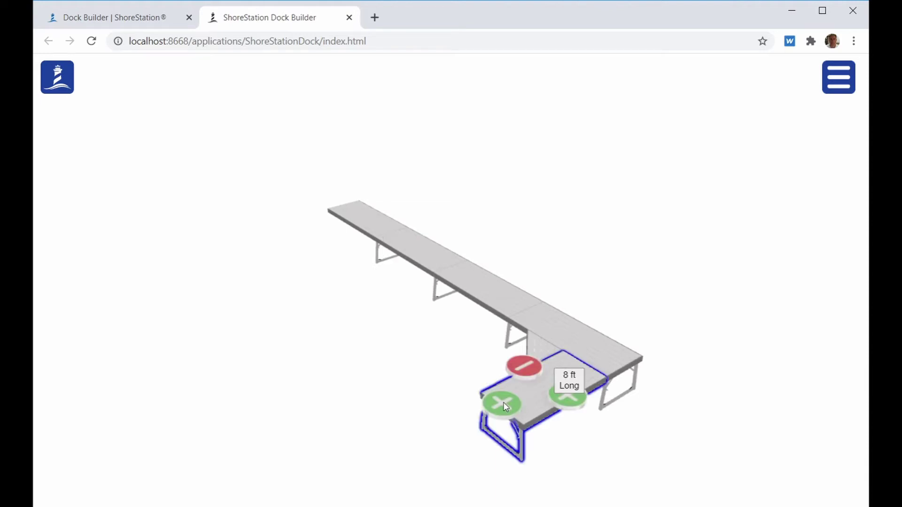
{"action": "left_click", "coordinate": [503, 402]}
{"action": "left_click", "coordinate": [392, 256]}
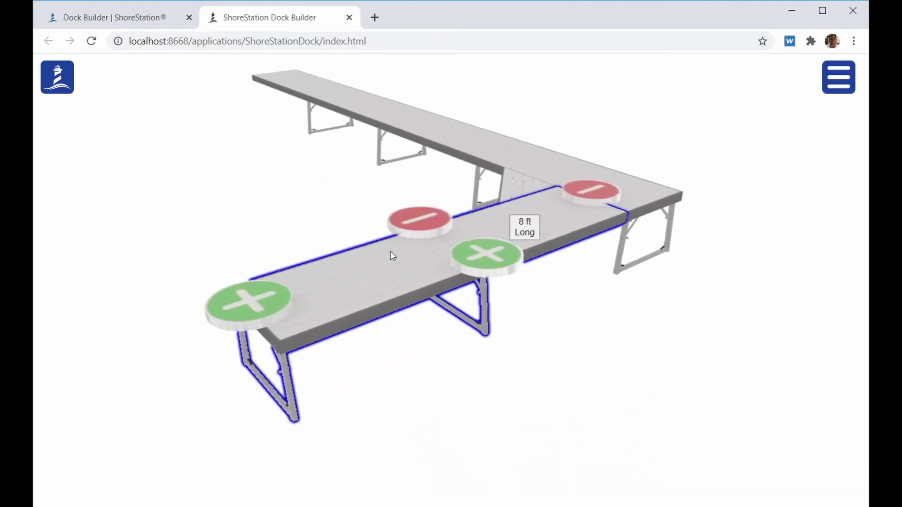
{"action": "left_click", "coordinate": [468, 254]}
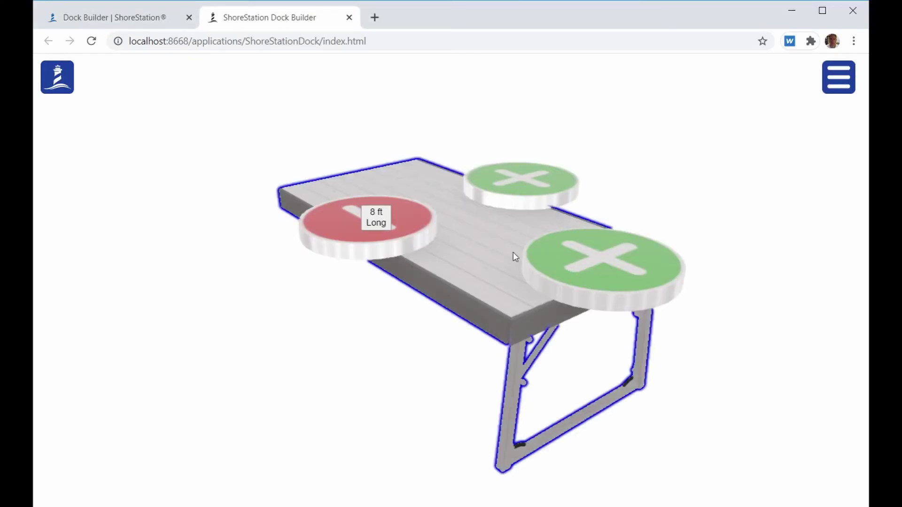
Step: Add an 8 ft section past the 10 ft section and widen it with a parallel section
{"action": "left_click", "coordinate": [376, 223]}
{"action": "left_click", "coordinate": [612, 326]}
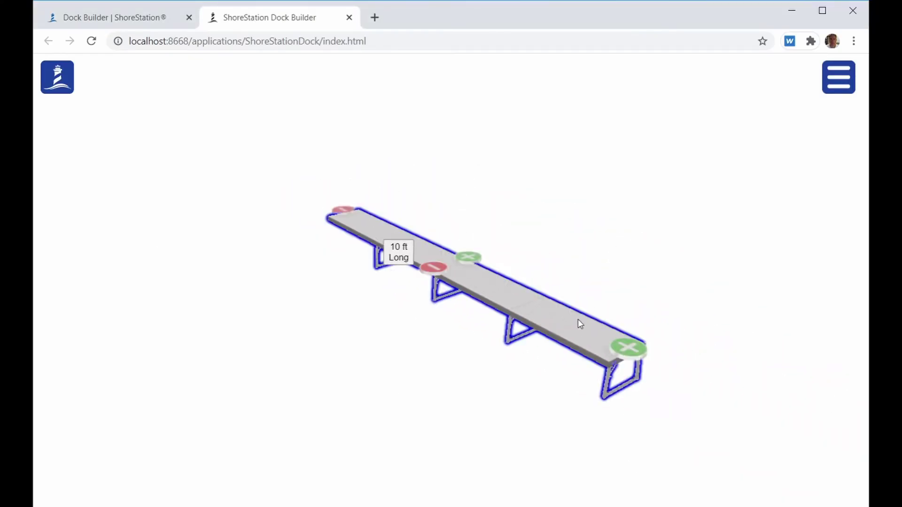
{"action": "left_click", "coordinate": [610, 348]}
{"action": "left_click", "coordinate": [529, 389]}
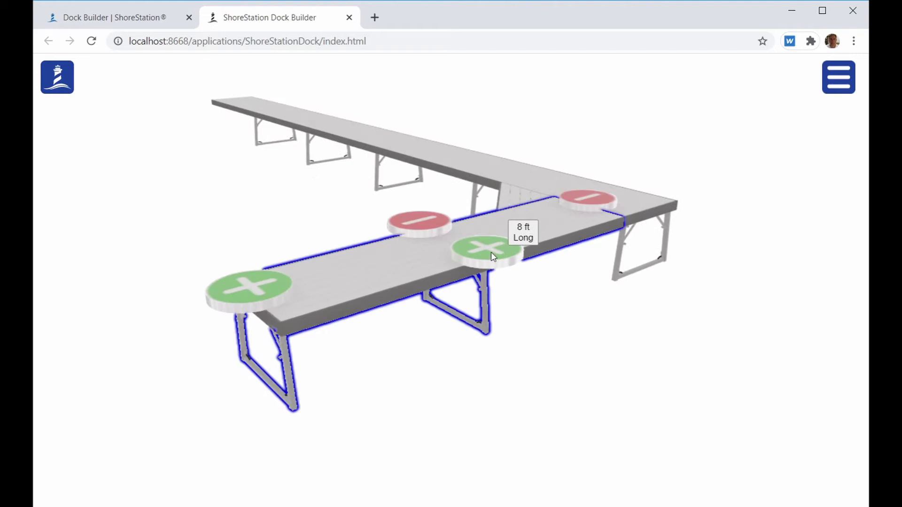
{"action": "left_click", "coordinate": [488, 252]}
{"action": "left_click", "coordinate": [535, 280]}
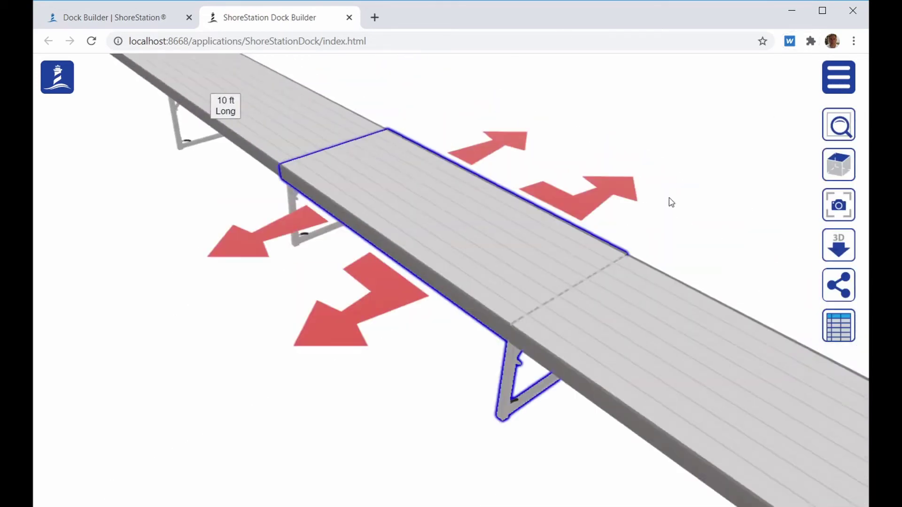
Step: Add a two-section side branch and zoom to fit the whole dock
{"action": "left_click", "coordinate": [630, 190]}
{"action": "left_click", "coordinate": [586, 218]}
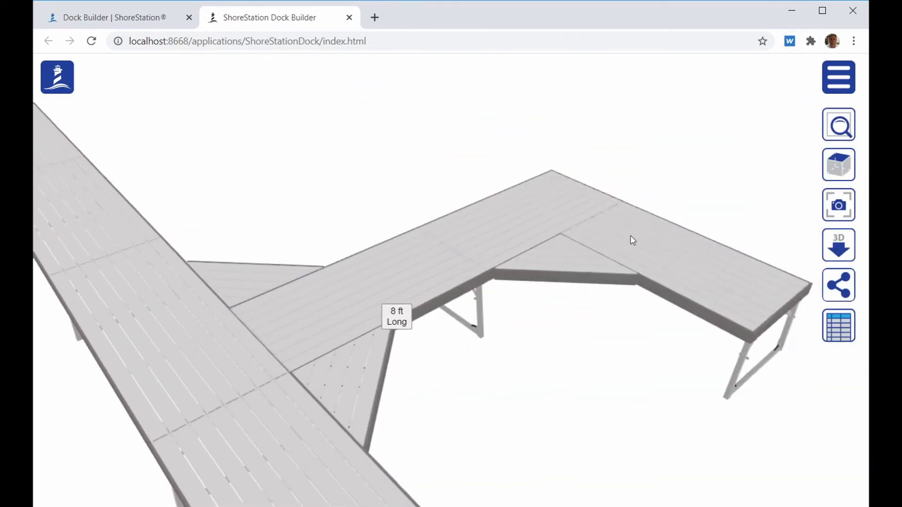
{"action": "left_click", "coordinate": [654, 267]}
{"action": "left_click", "coordinate": [669, 278]}
{"action": "left_click", "coordinate": [839, 126]}
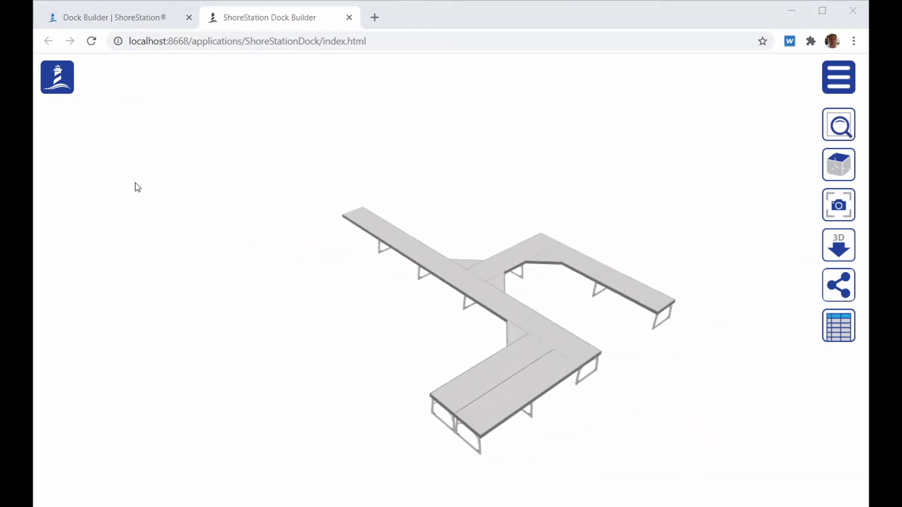
Step: Set the dock's height off the water to 24 inches
{"action": "left_click", "coordinate": [58, 84]}
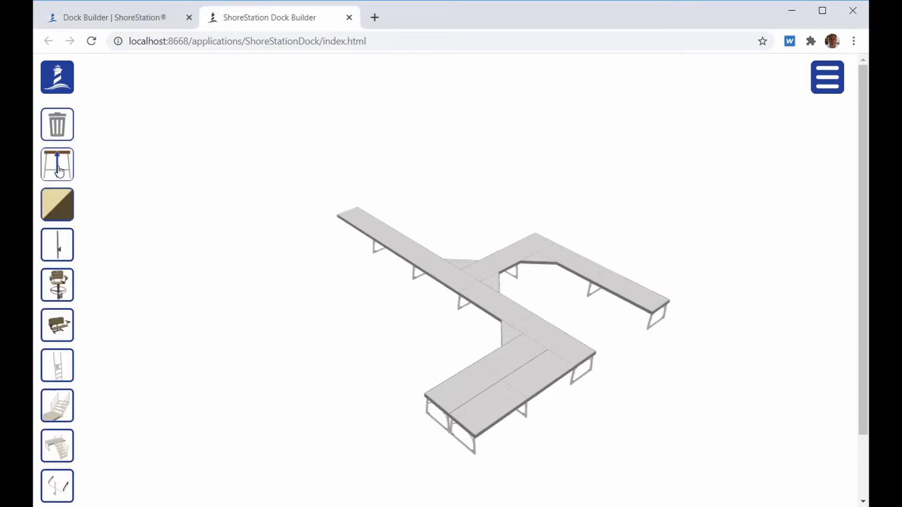
{"action": "left_click", "coordinate": [53, 168]}
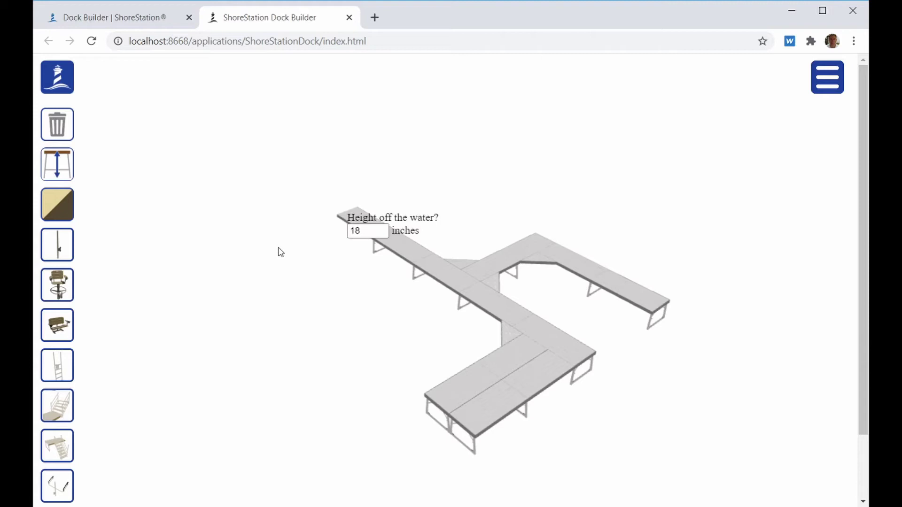
{"action": "left_click", "coordinate": [364, 234]}
{"action": "type", "text": "24"}
{"action": "key", "text": "Return"}
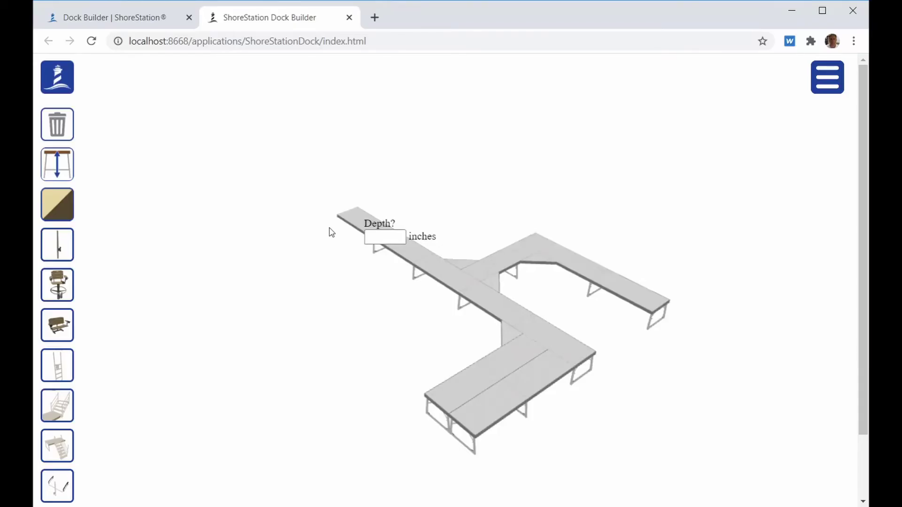
Step: Enter water depths of 38, 40 and 42 inches at the first legs
{"action": "left_click", "coordinate": [385, 237]}
{"action": "type", "text": "38"}
{"action": "key", "text": "Return"}
{"action": "type", "text": "40"}
{"action": "key", "text": "Return"}
{"action": "type", "text": "41"}
{"action": "key", "text": "BackSpace"}
{"action": "key", "text": "BackSpace"}
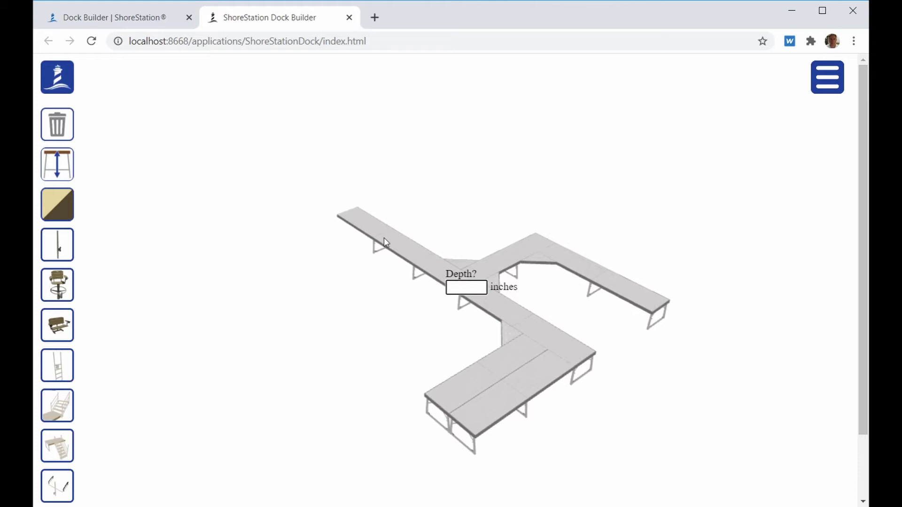
{"action": "type", "text": "42"}
{"action": "key", "text": "Return"}
{"action": "key", "text": "BackSpace"}
{"action": "key", "text": "BackSpace"}
{"action": "key", "text": "Return"}
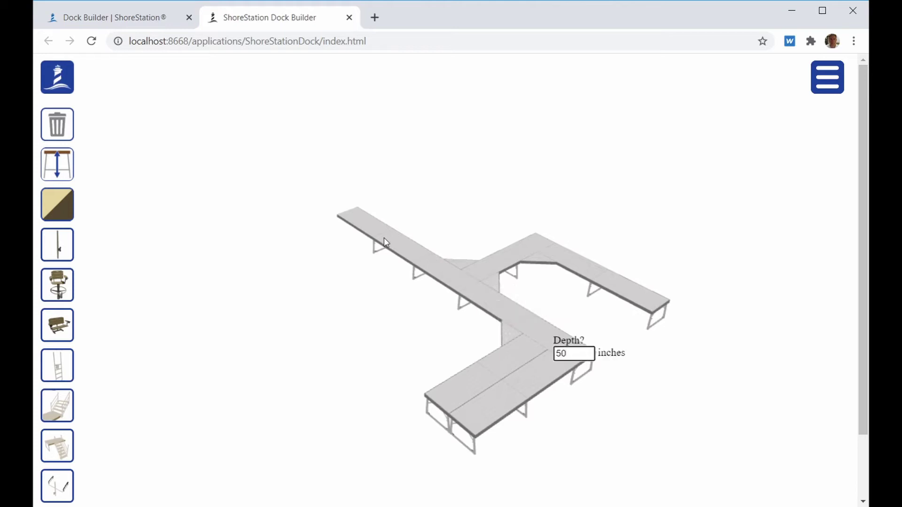
Step: Enter water depths of 44, 48 and 54 inches at the remaining legs
{"action": "key", "text": "BackSpace"}
{"action": "key", "text": "BackSpace"}
{"action": "type", "text": "44"}
{"action": "key", "text": "Return"}
{"action": "key", "text": "Return"}
{"action": "key", "text": "Return"}
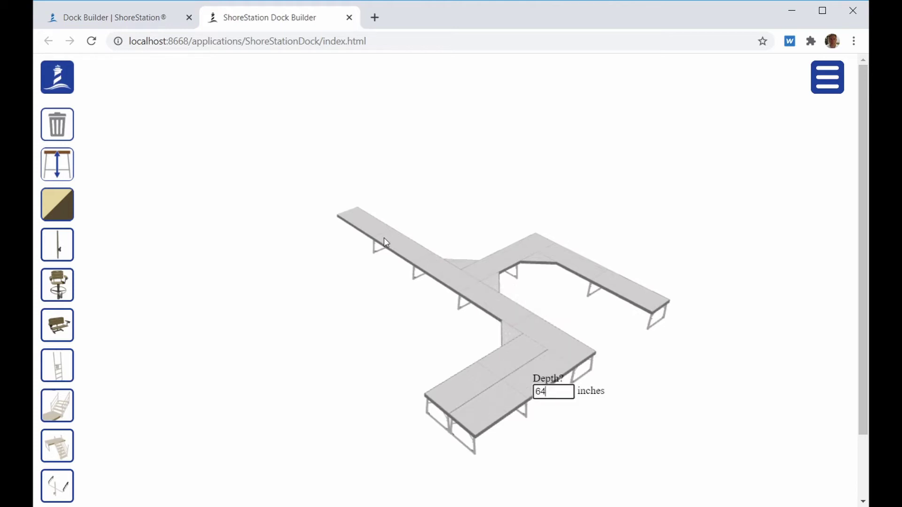
{"action": "key", "text": "Return"}
{"action": "key", "text": "BackSpace"}
{"action": "key", "text": "BackSpace"}
{"action": "type", "text": "48"}
{"action": "key", "text": "Return"}
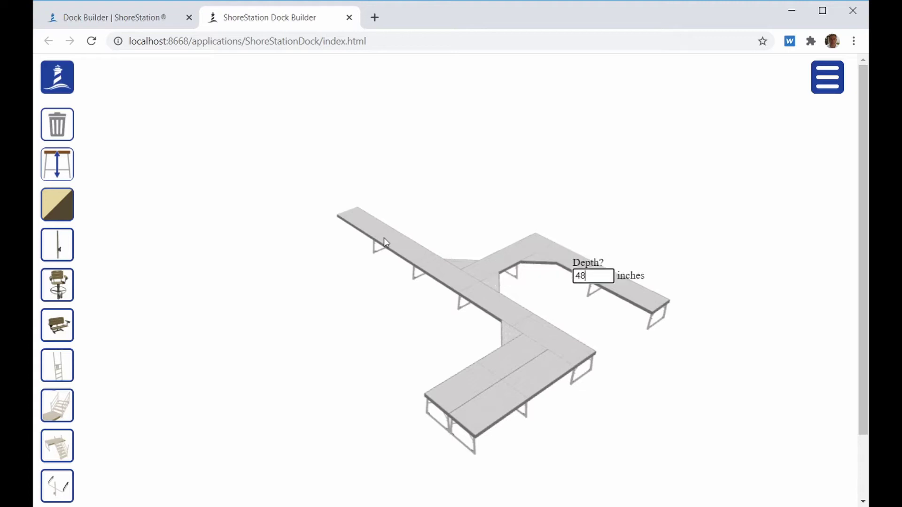
{"action": "type", "text": "54"}
{"action": "key", "text": "Return"}
{"action": "key", "text": "BackSpace"}
{"action": "key", "text": "BackSpace"}
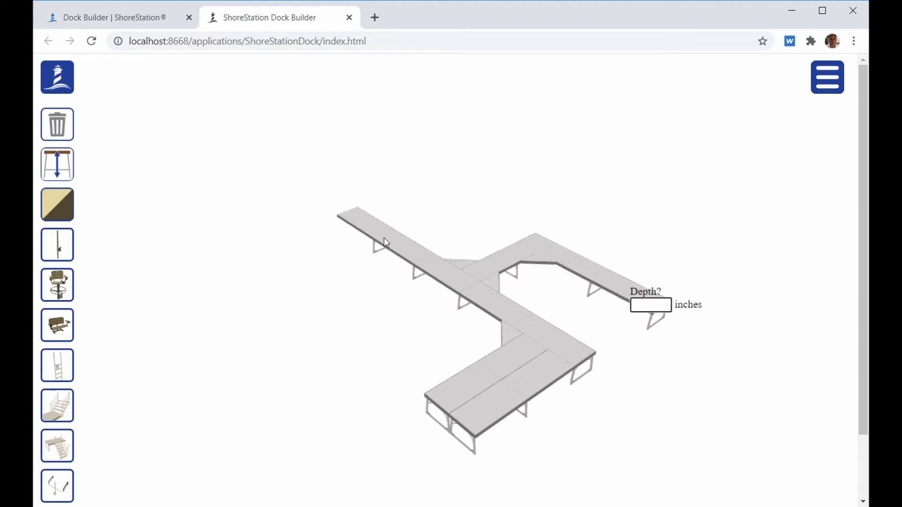
{"action": "type", "text": "54"}
{"action": "key", "text": "Return"}
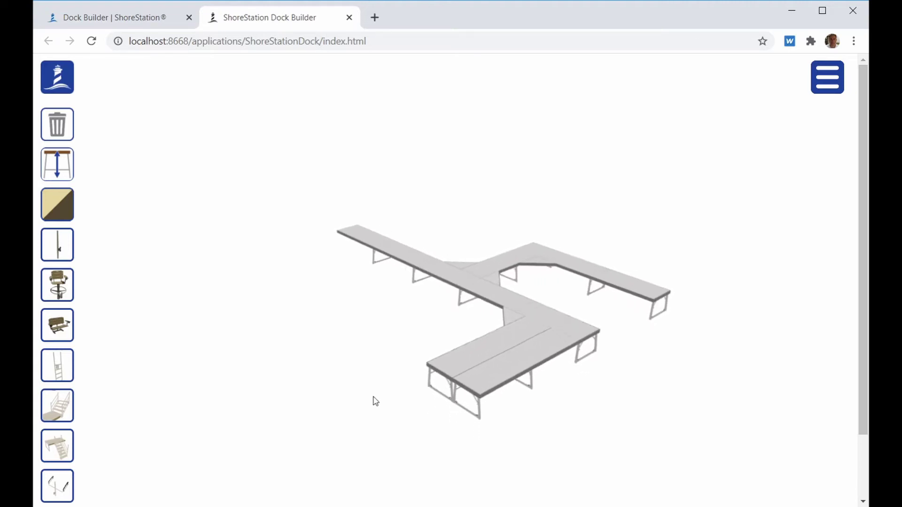
Step: Orbit the view to inspect the branched dock standing on its depth-adjusted legs
{"action": "mouse_move", "coordinate": [376, 391]}
{"action": "left_mouse_down"}
{"action": "mouse_move", "coordinate": [356, 392]}
{"action": "mouse_move", "coordinate": [374, 403]}
{"action": "left_mouse_up"}
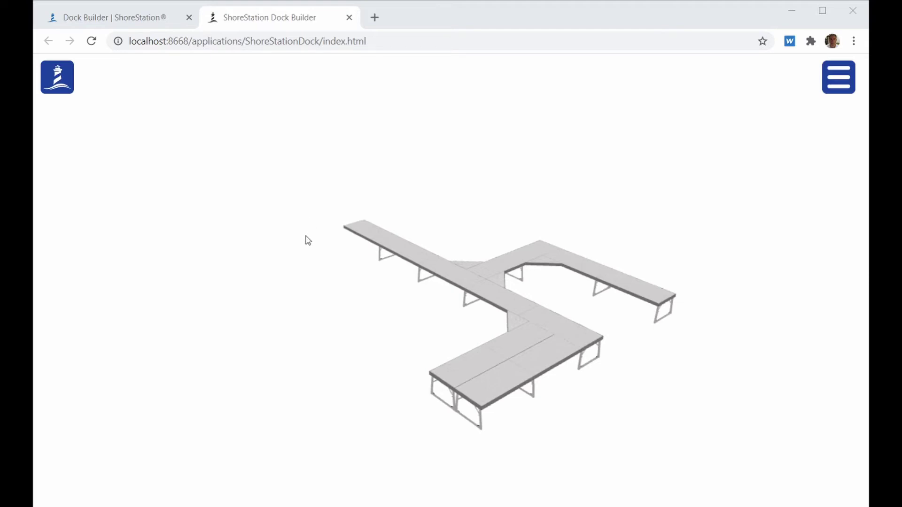
Step: Preview tan decking on the dock, then switch it back to grey
{"action": "left_click", "coordinate": [57, 83]}
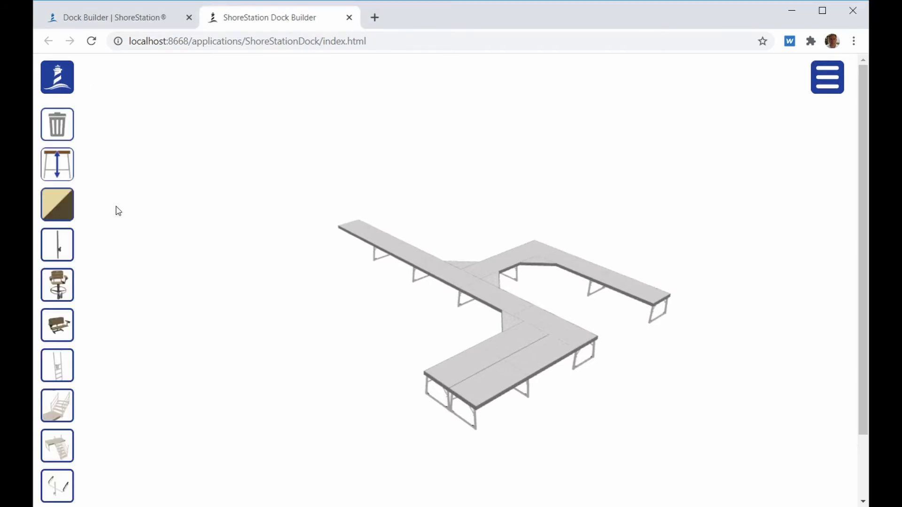
{"action": "left_click", "coordinate": [51, 209]}
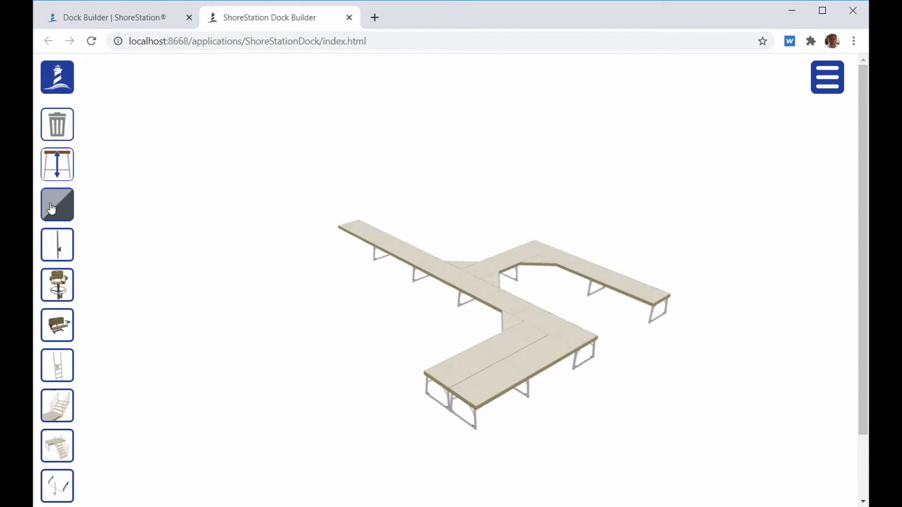
{"action": "left_click", "coordinate": [52, 209]}
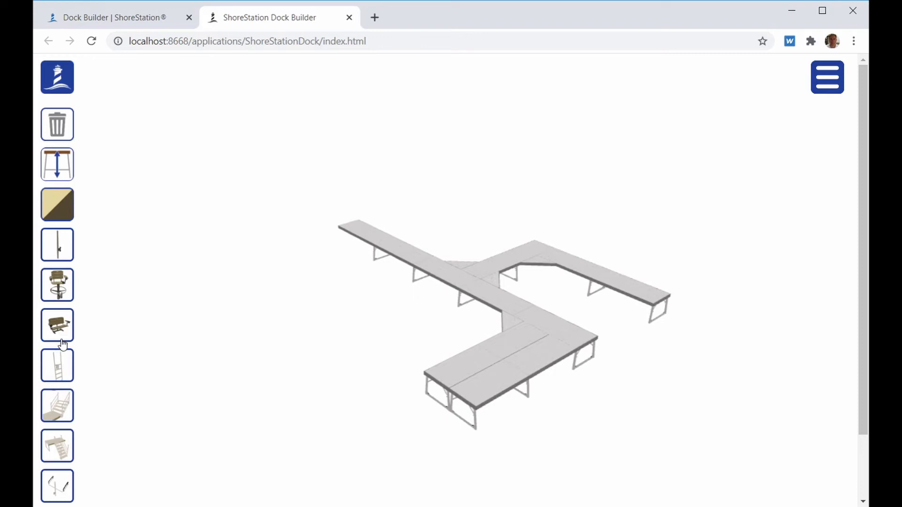
Step: Place posts on the rightmost, adjacent and small corner sections, plus the junction's top and right corners
{"action": "left_click", "coordinate": [60, 250]}
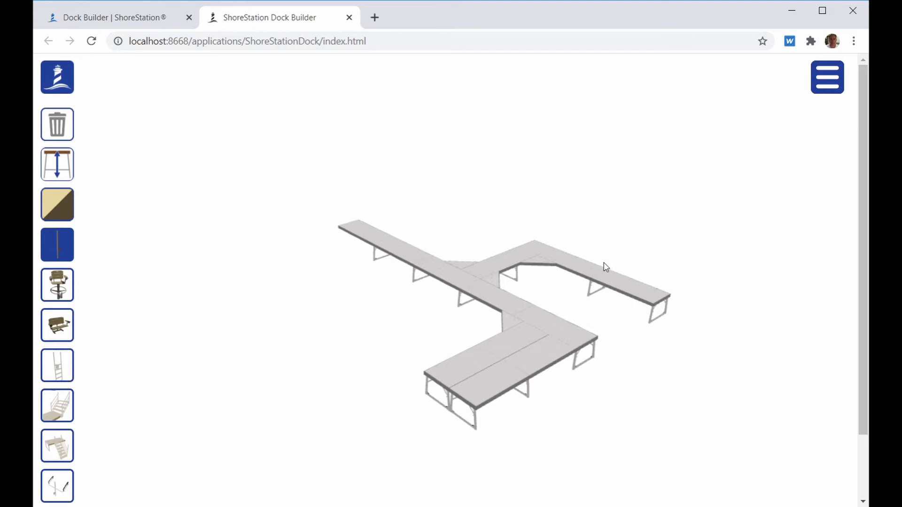
{"action": "left_click", "coordinate": [640, 292]}
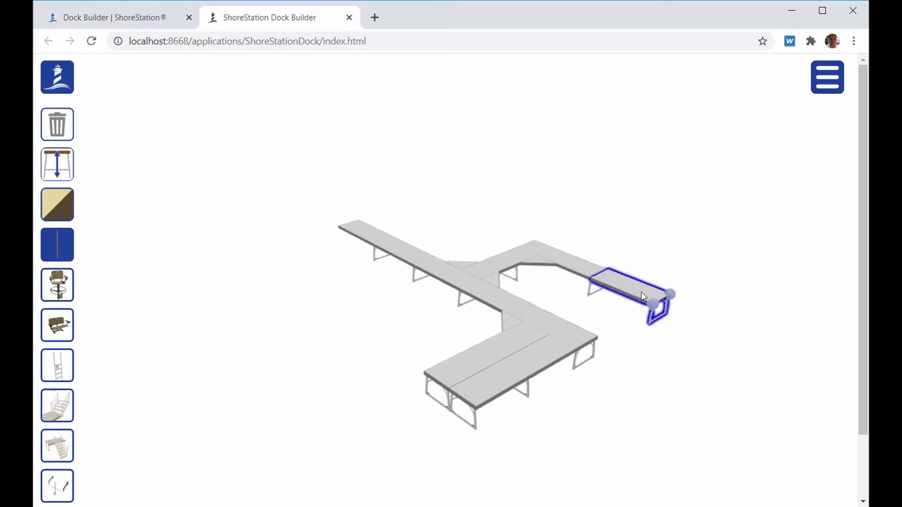
{"action": "left_click", "coordinate": [579, 264]}
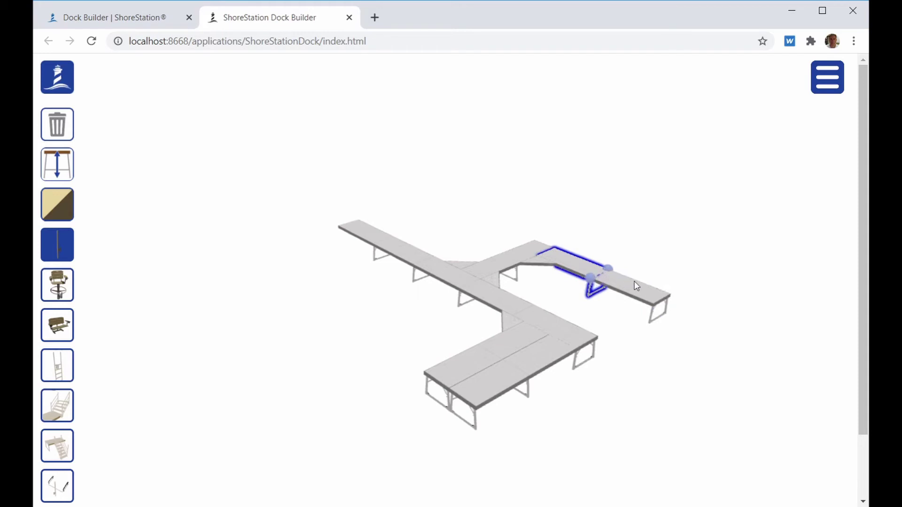
{"action": "left_click", "coordinate": [646, 288]}
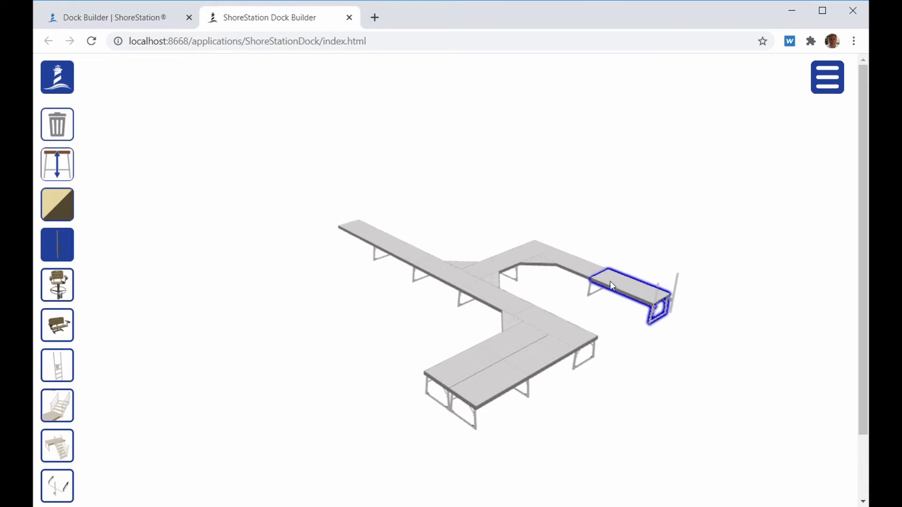
{"action": "left_click", "coordinate": [594, 279]}
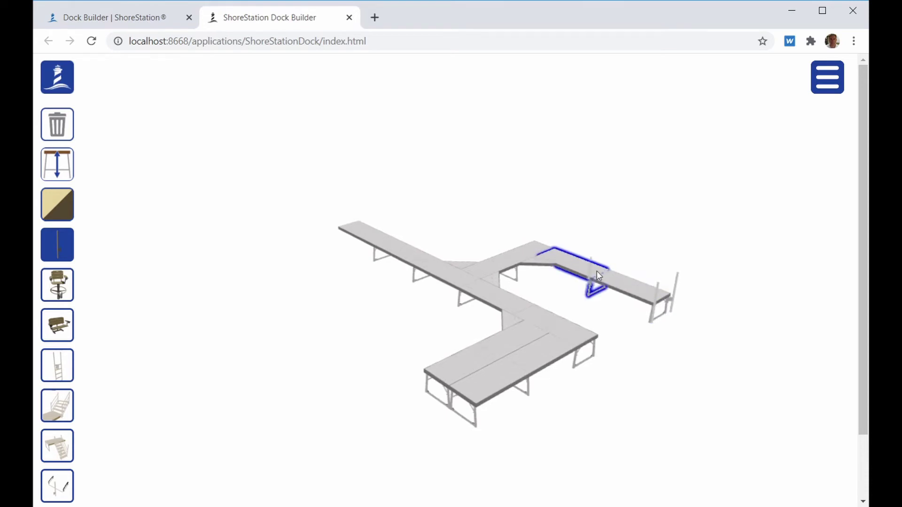
{"action": "left_click", "coordinate": [536, 251]}
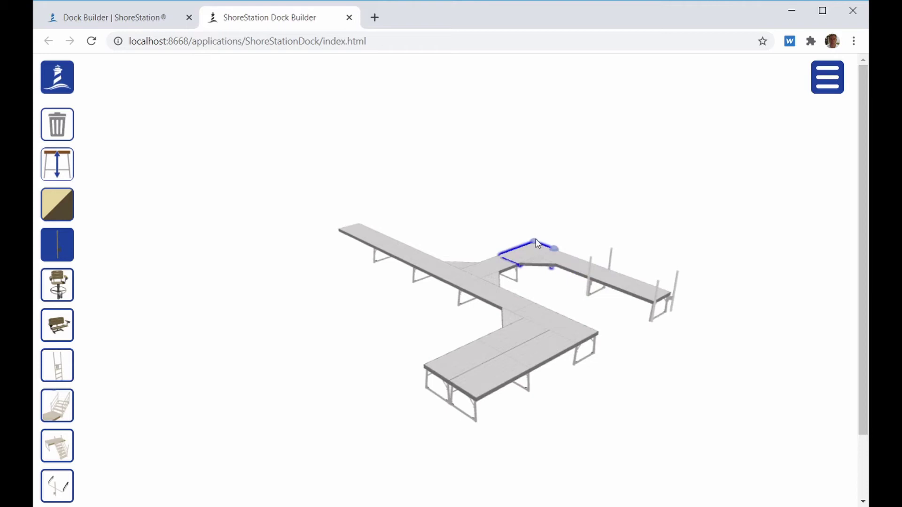
{"action": "left_click", "coordinate": [536, 242]}
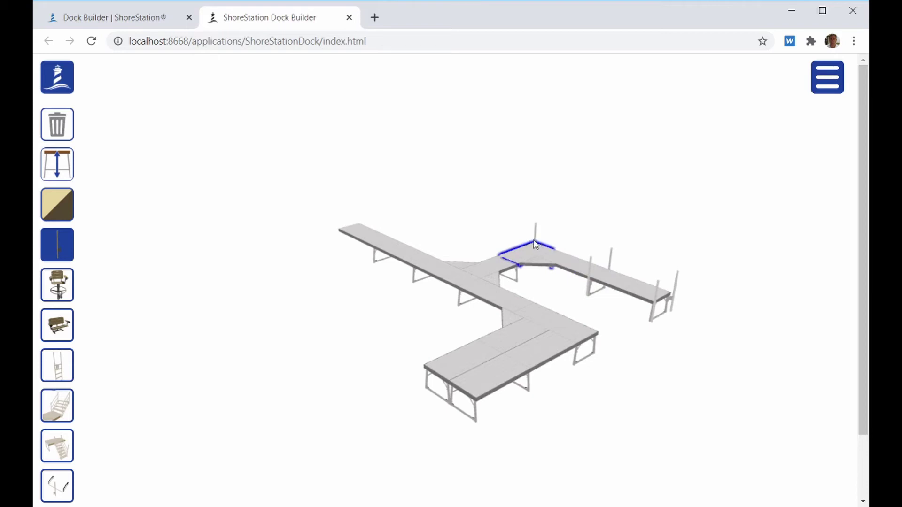
{"action": "left_click", "coordinate": [556, 250]}
{"action": "left_click", "coordinate": [657, 264]}
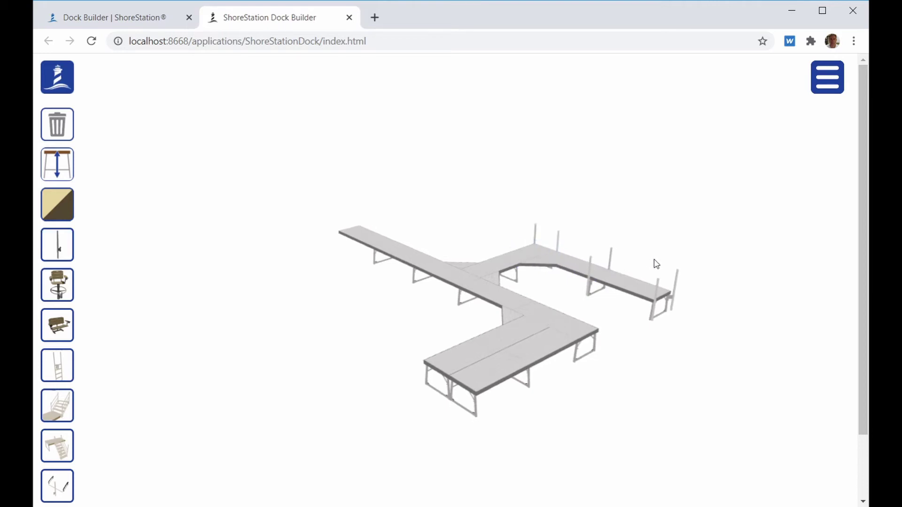
Step: Place a chair at the lower dock corner and a ladder on the lower platform's side
{"action": "left_click", "coordinate": [57, 287]}
{"action": "left_click", "coordinate": [423, 359]}
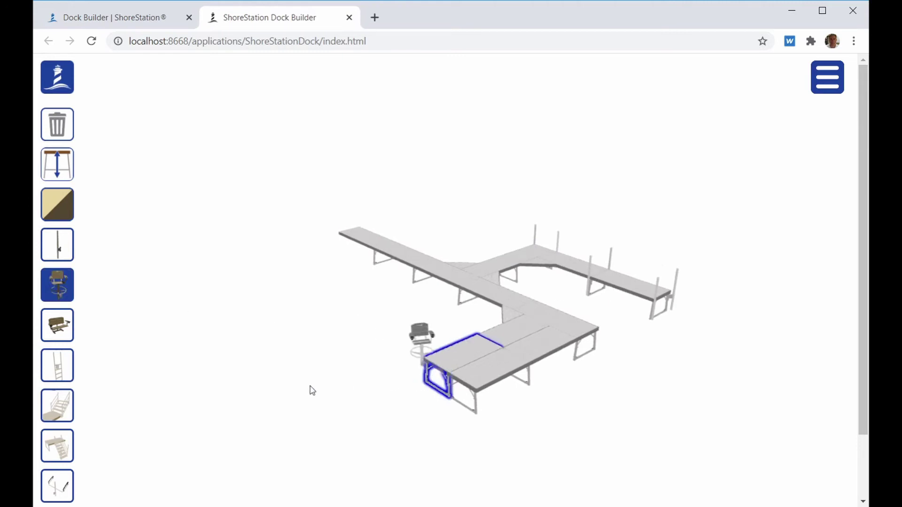
{"action": "left_click", "coordinate": [58, 371]}
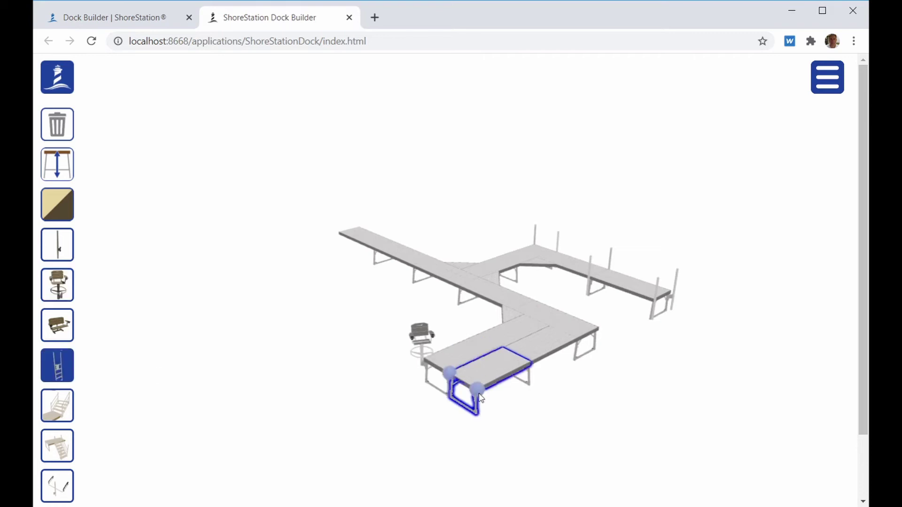
{"action": "left_click", "coordinate": [533, 353]}
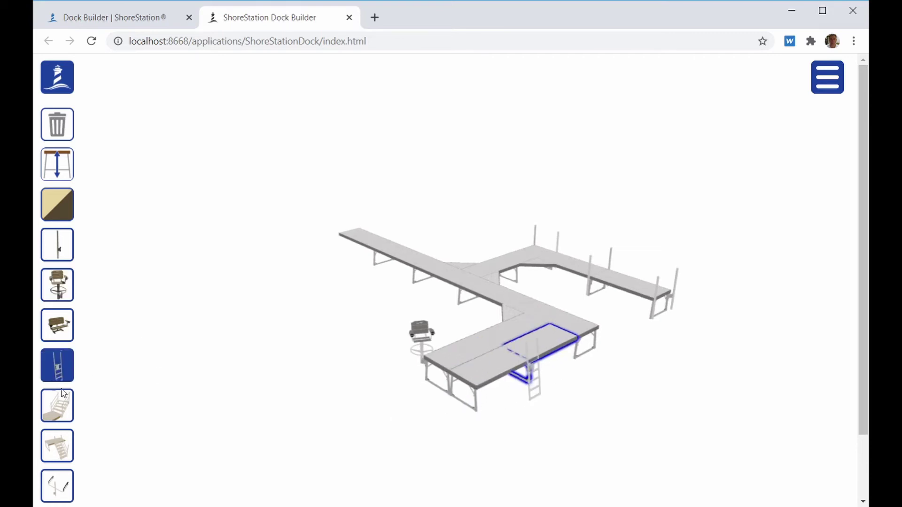
Step: Add two fittings on the left arm, then a flagpole and a small accessory on the junction section
{"action": "left_click", "coordinate": [57, 486]}
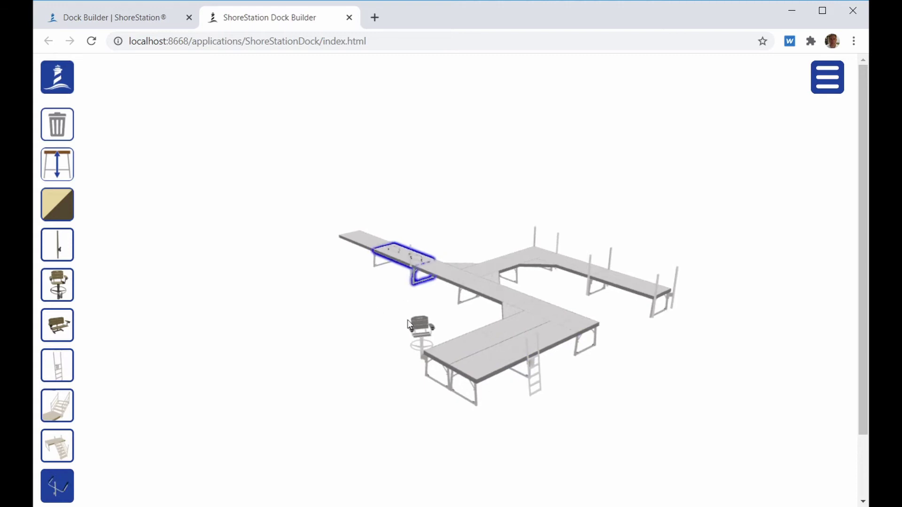
{"action": "left_click", "coordinate": [411, 266]}
{"action": "scroll", "coordinate": [61, 366], "scroll_direction": "down", "scroll_amount": 2}
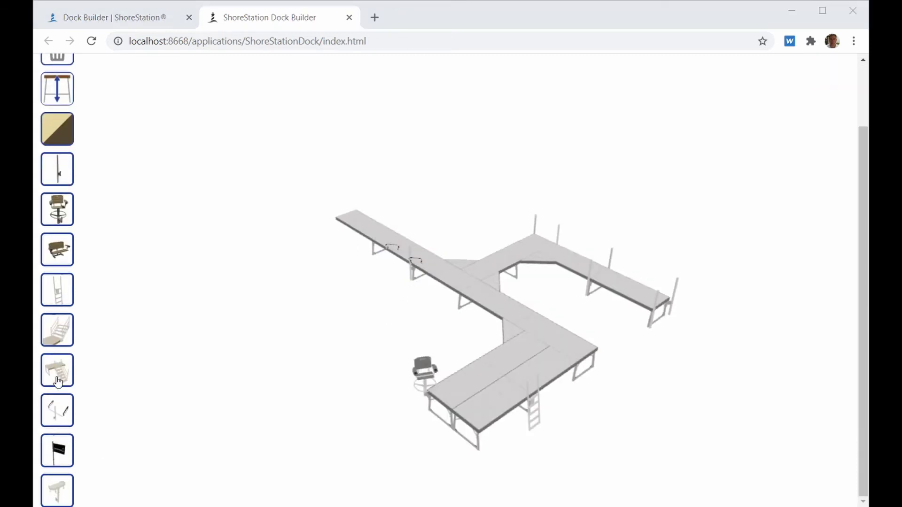
{"action": "left_click", "coordinate": [52, 450]}
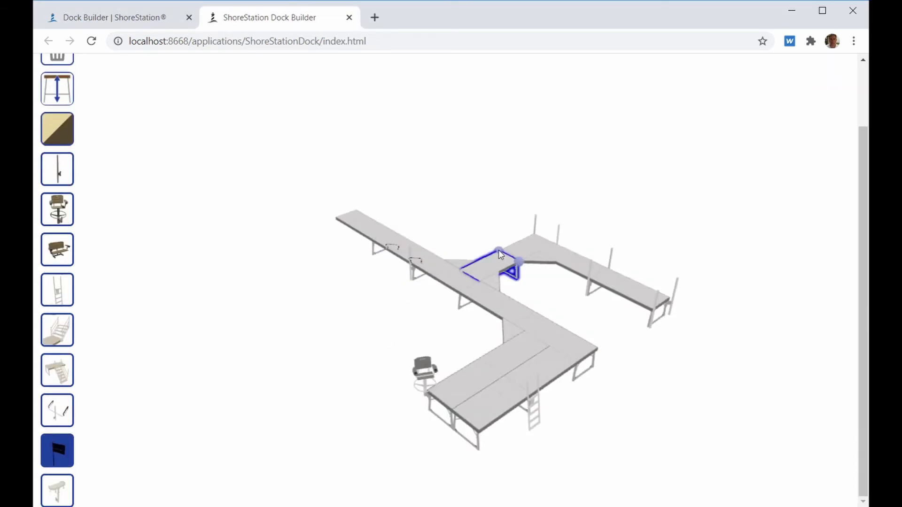
{"action": "left_click", "coordinate": [510, 266]}
{"action": "left_click", "coordinate": [57, 488]}
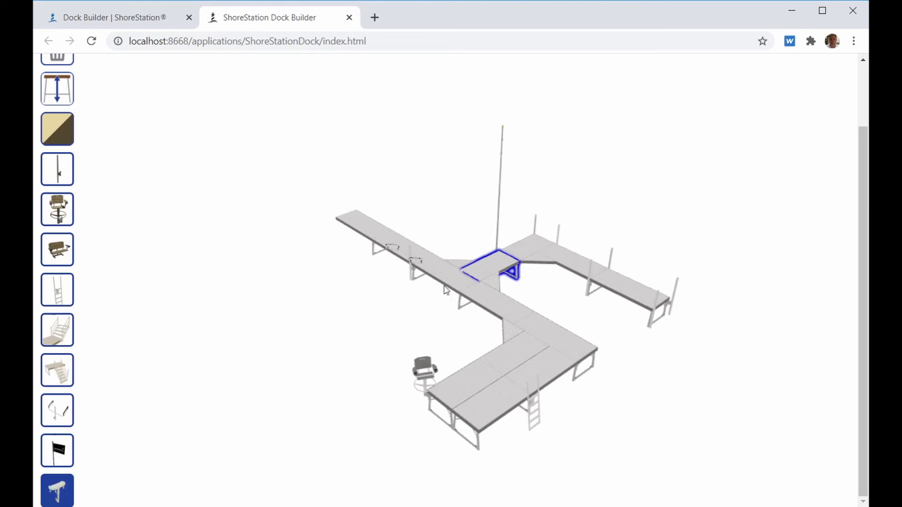
{"action": "left_click", "coordinate": [457, 294]}
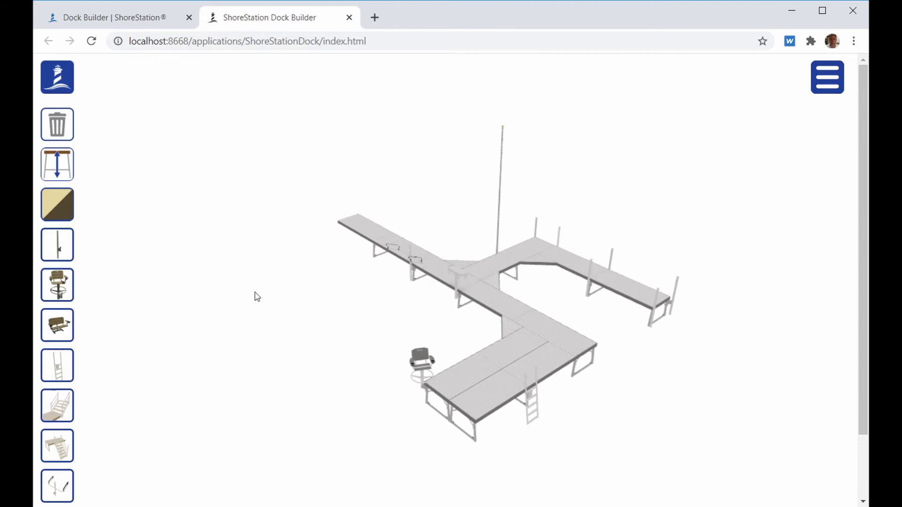
Step: Add a staircase at the left arm's end, trying a longer flight before reverting to the shorter one
{"action": "left_click", "coordinate": [58, 415]}
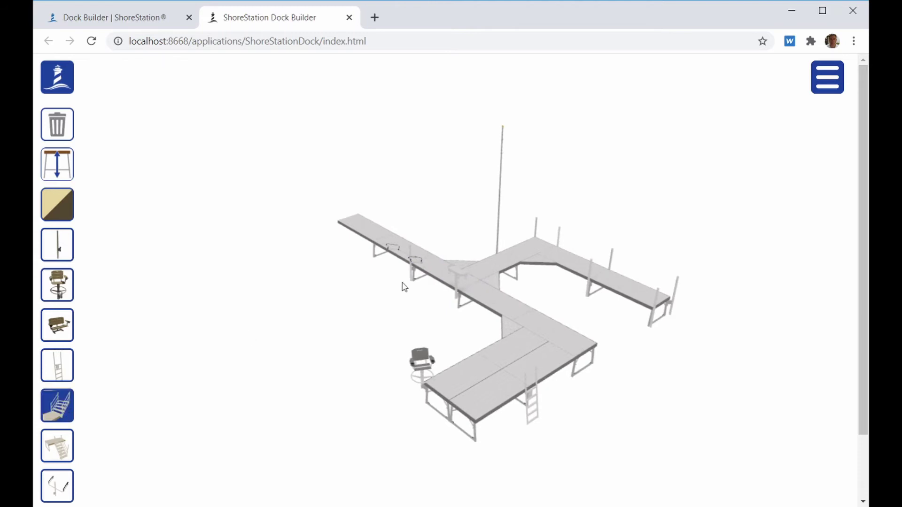
{"action": "left_click", "coordinate": [362, 227]}
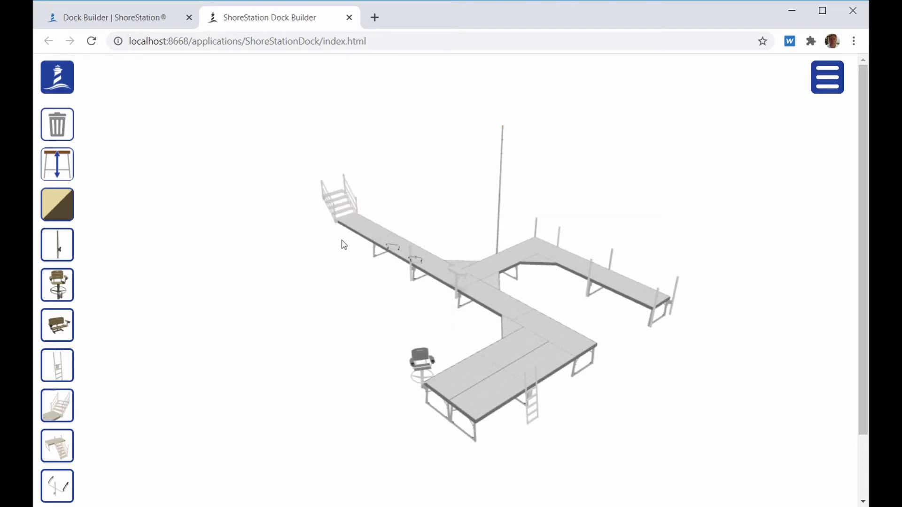
{"action": "left_click", "coordinate": [341, 210]}
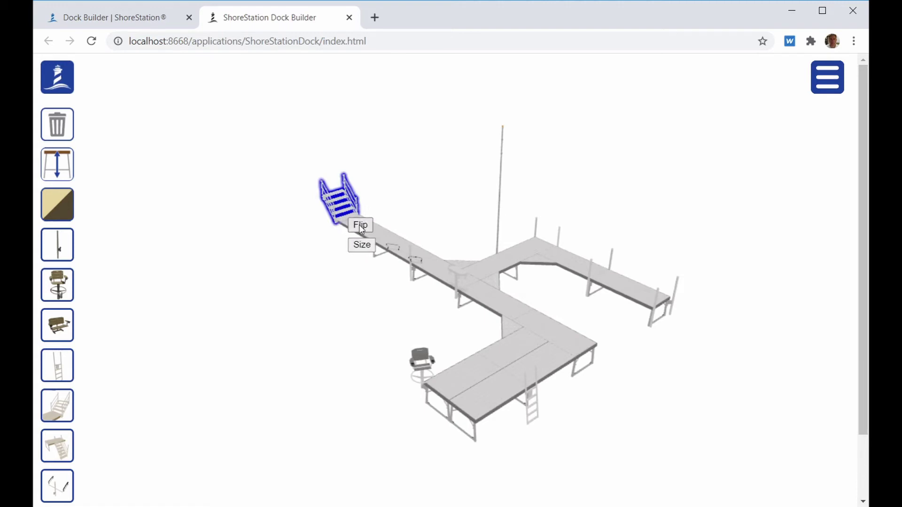
{"action": "left_click", "coordinate": [360, 246]}
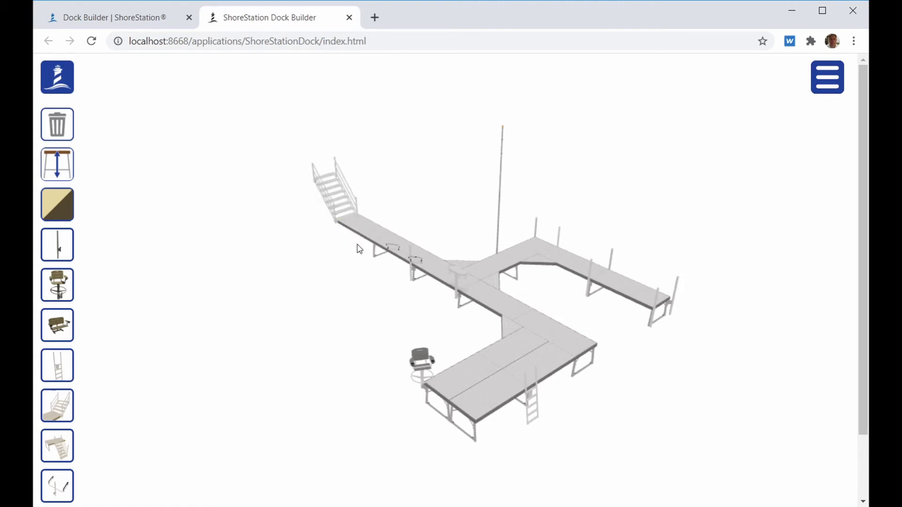
{"action": "left_click", "coordinate": [340, 210]}
{"action": "left_click", "coordinate": [361, 245]}
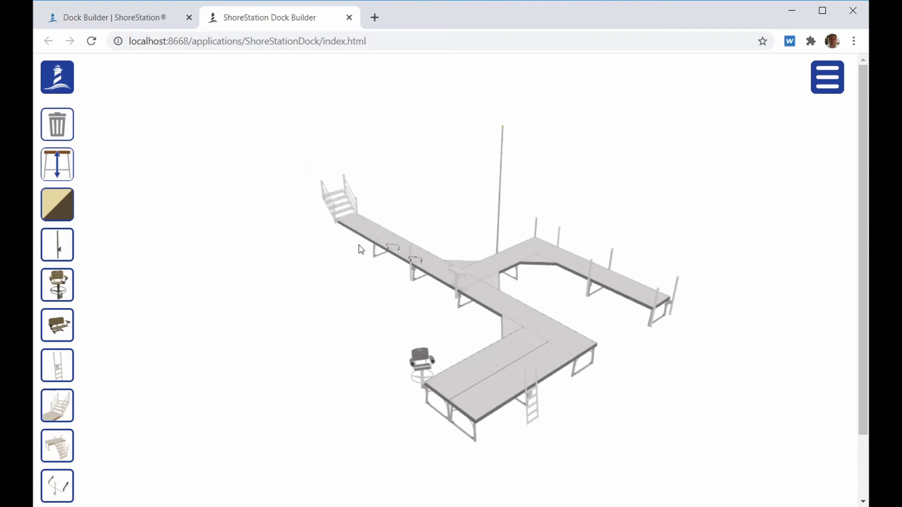
Step: Add a second staircase along the arm's near side, flipping it across and back
{"action": "left_click", "coordinate": [60, 410]}
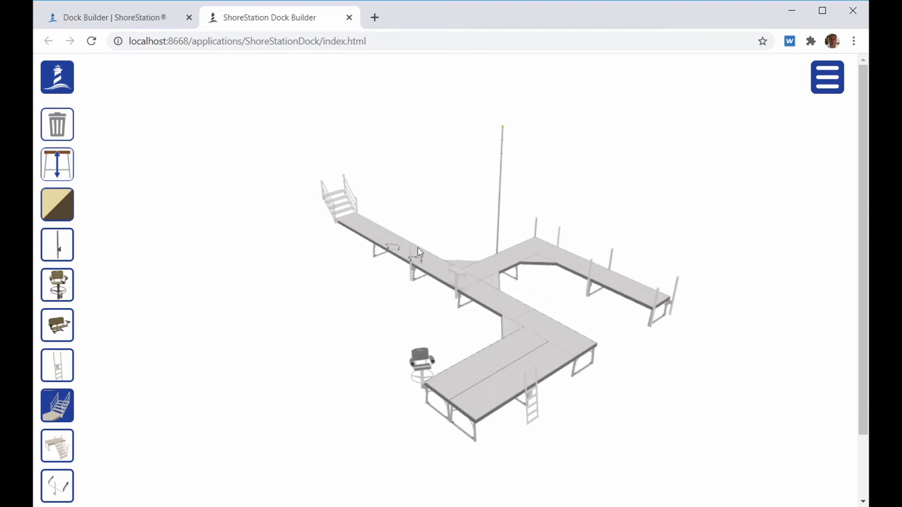
{"action": "left_click", "coordinate": [386, 247]}
{"action": "left_click", "coordinate": [366, 256]}
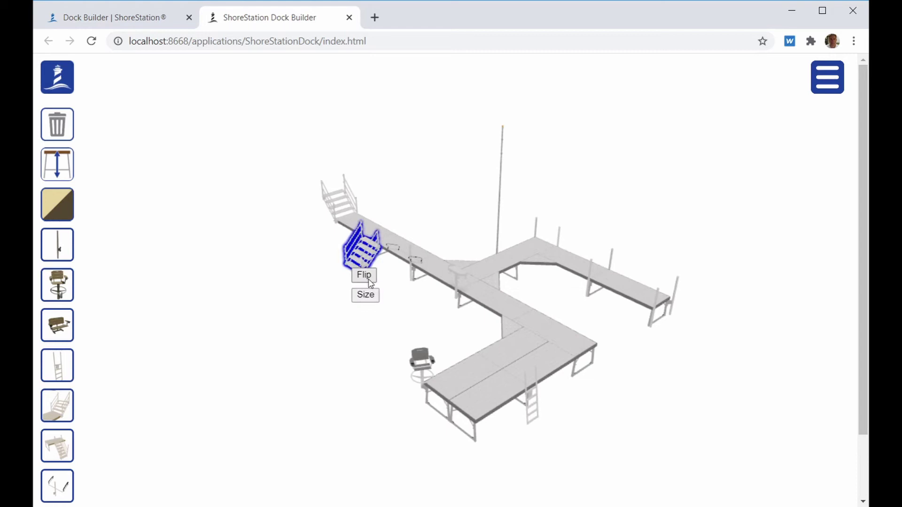
{"action": "left_click", "coordinate": [369, 275]}
{"action": "left_click", "coordinate": [408, 239]}
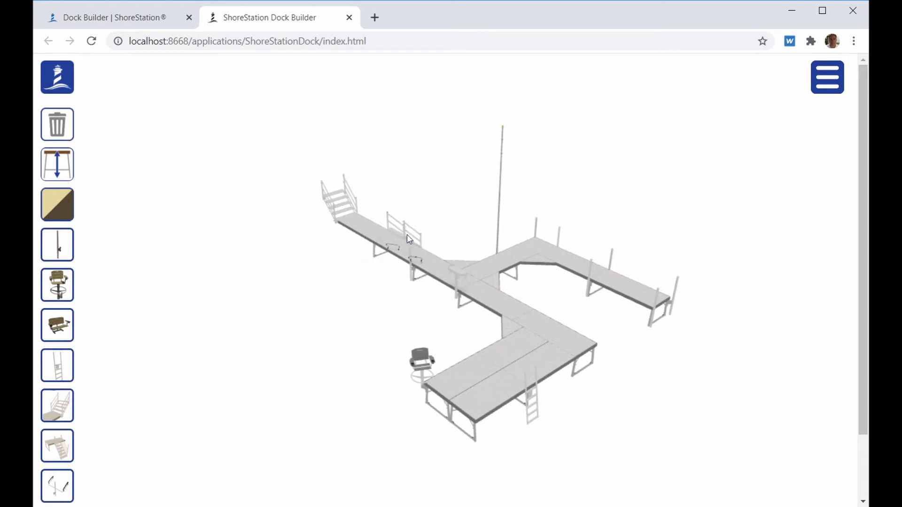
{"action": "left_click", "coordinate": [409, 238]}
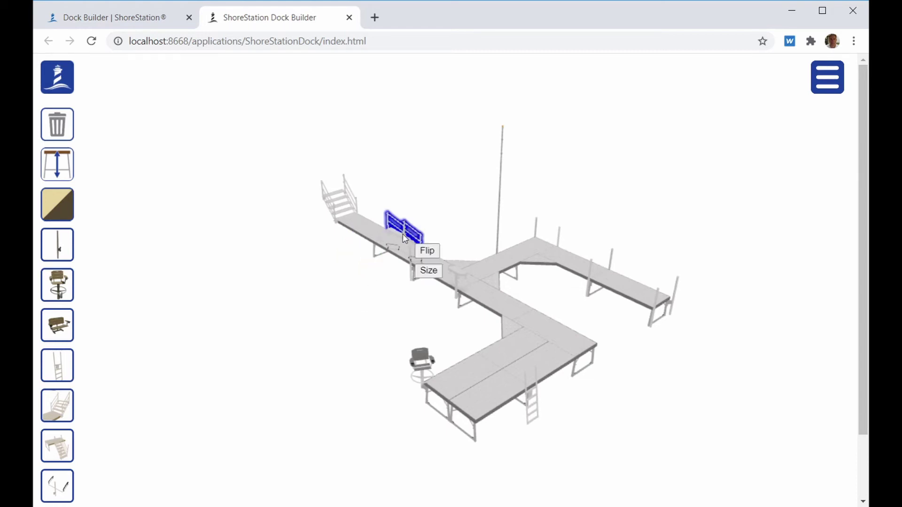
{"action": "left_click", "coordinate": [427, 251]}
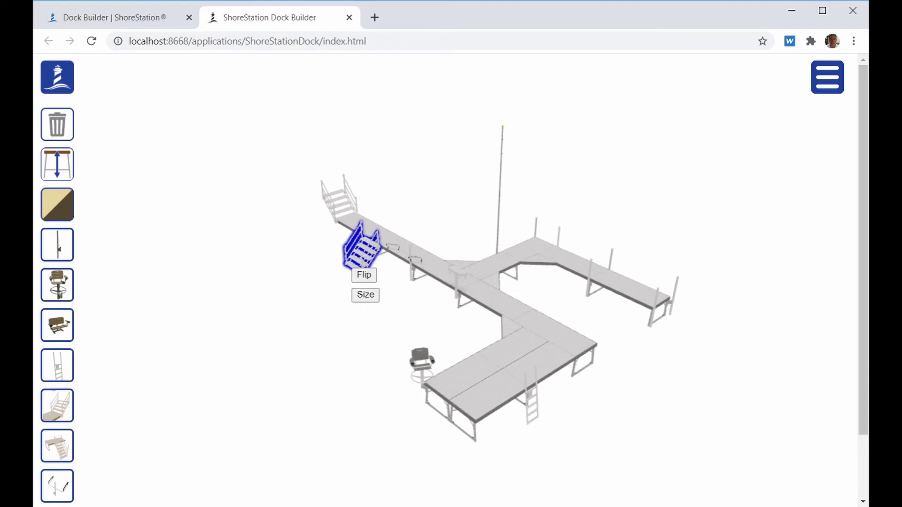
{"action": "left_click", "coordinate": [265, 337]}
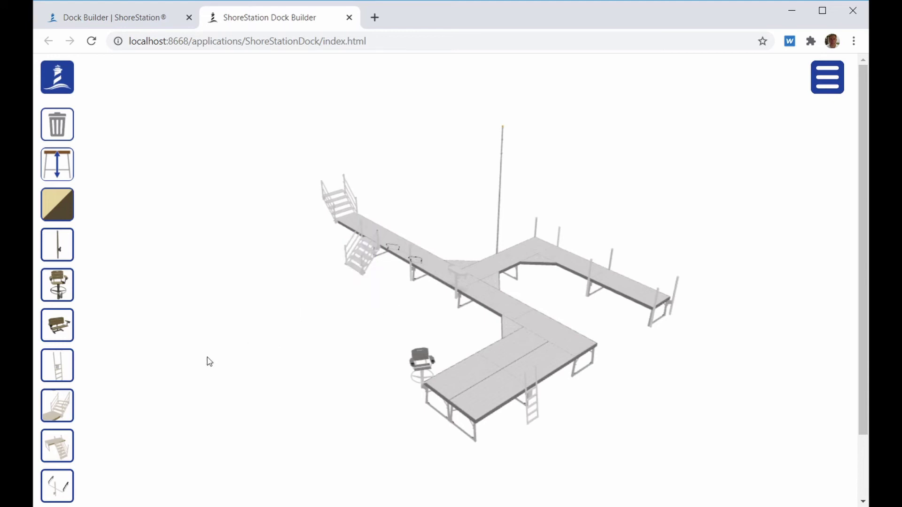
Step: Add a staircase at the lower bend, then place a bench on the lower deck and select it
{"action": "left_click", "coordinate": [66, 447]}
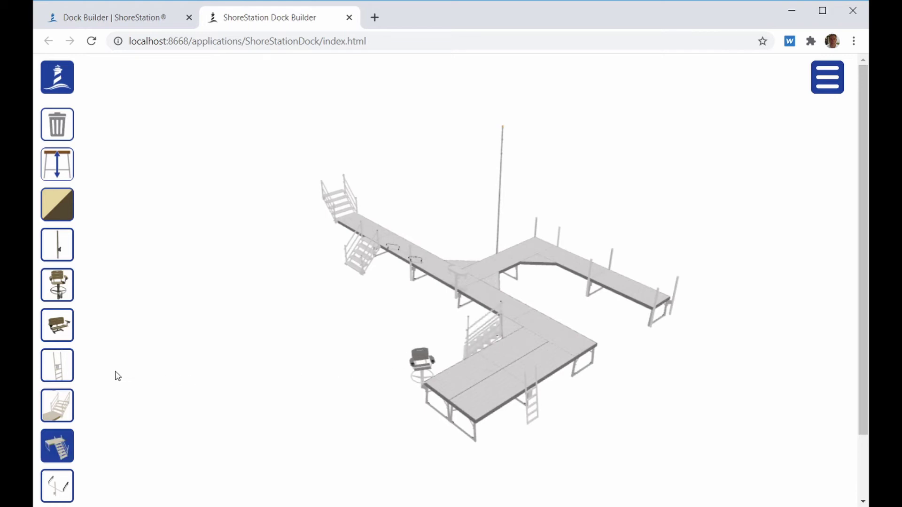
{"action": "left_click", "coordinate": [62, 333]}
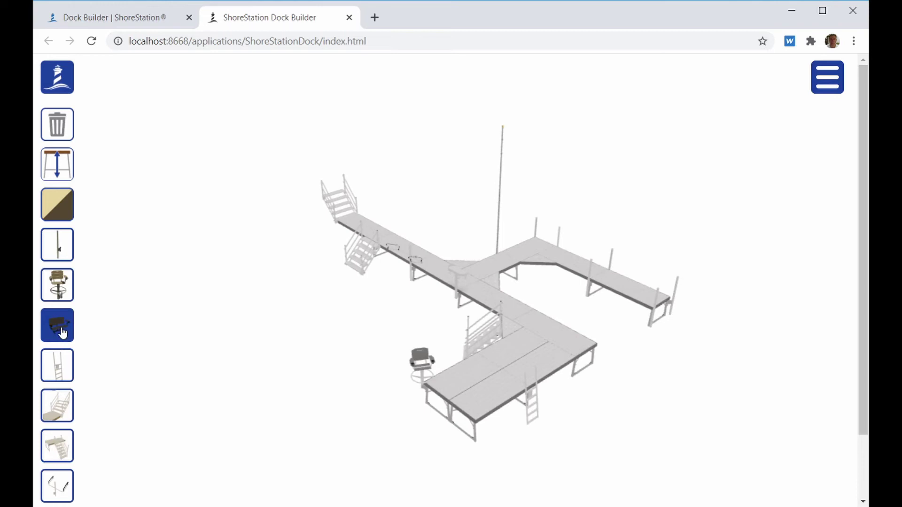
{"action": "left_click", "coordinate": [481, 367]}
{"action": "left_click", "coordinate": [490, 344]}
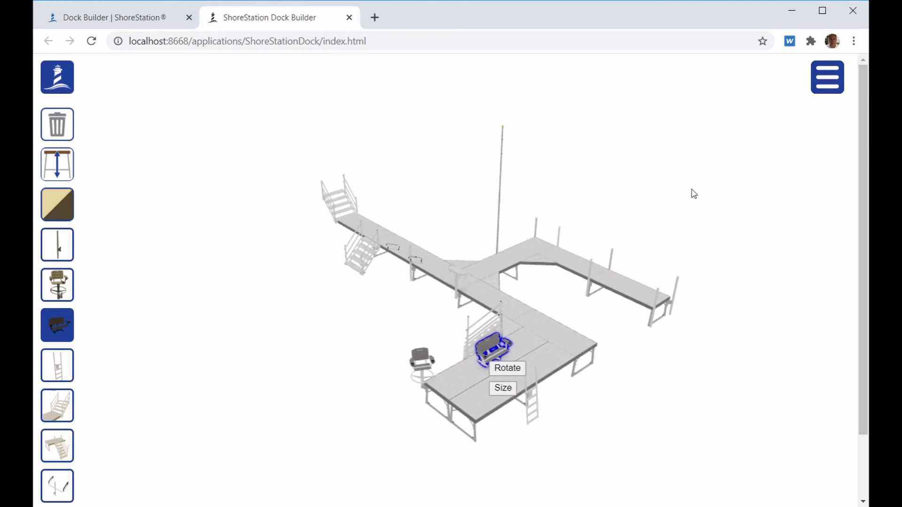
Step: Zoom in on the selected bench and rotate it through several orientations, ending toward the front
{"action": "left_click", "coordinate": [827, 87]}
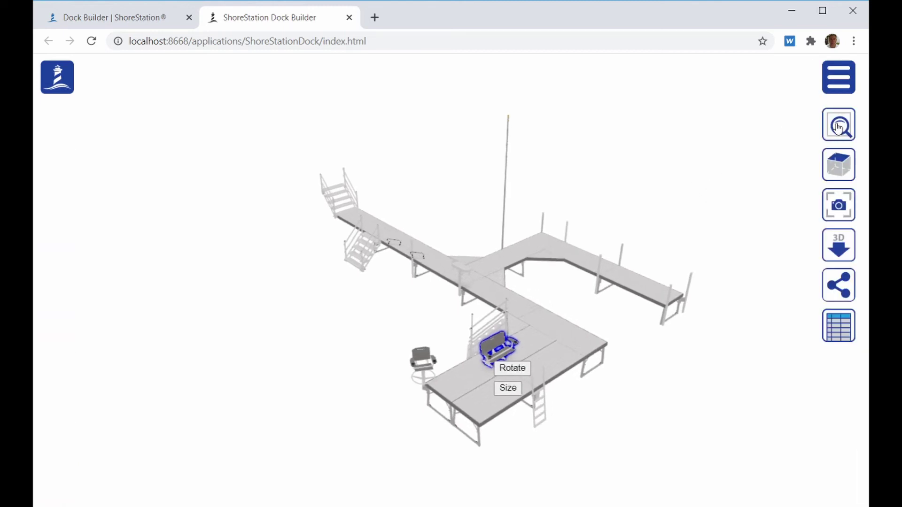
{"action": "left_click", "coordinate": [839, 125]}
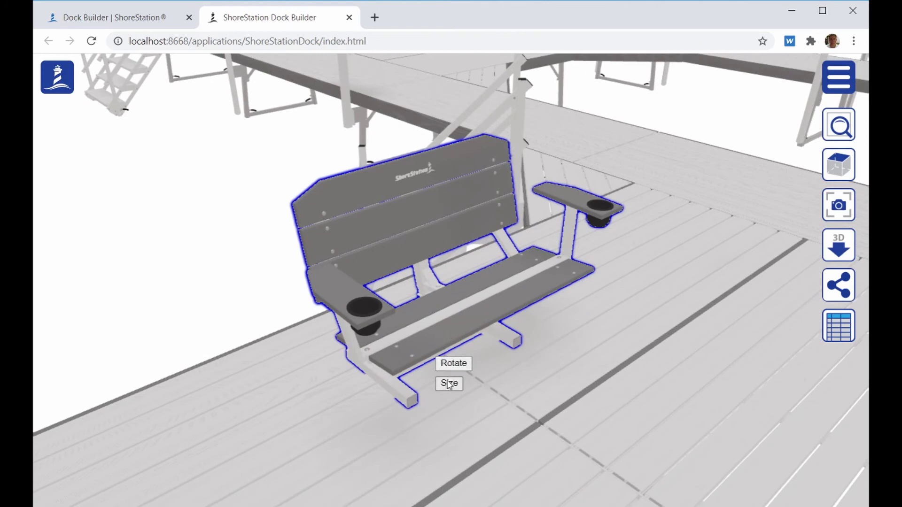
{"action": "left_click", "coordinate": [449, 365]}
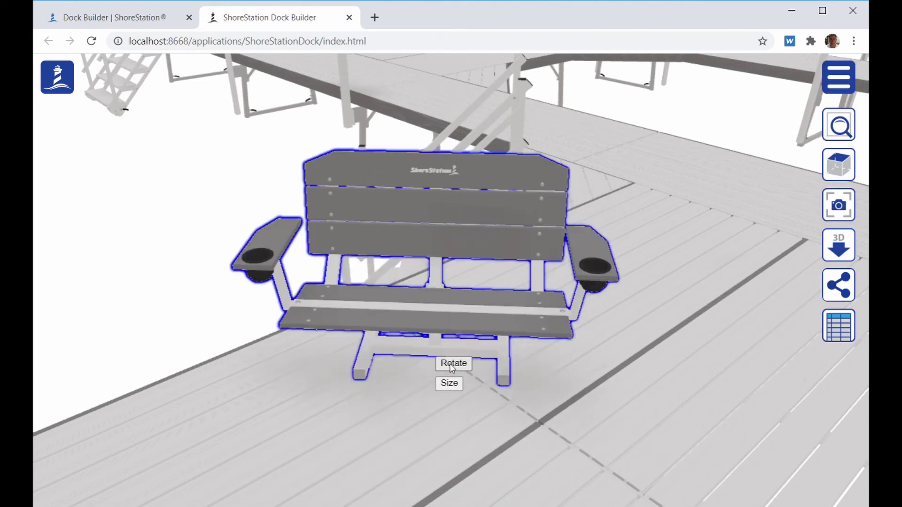
{"action": "left_click", "coordinate": [450, 365]}
{"action": "left_click", "coordinate": [450, 366]}
{"action": "left_click", "coordinate": [451, 366]}
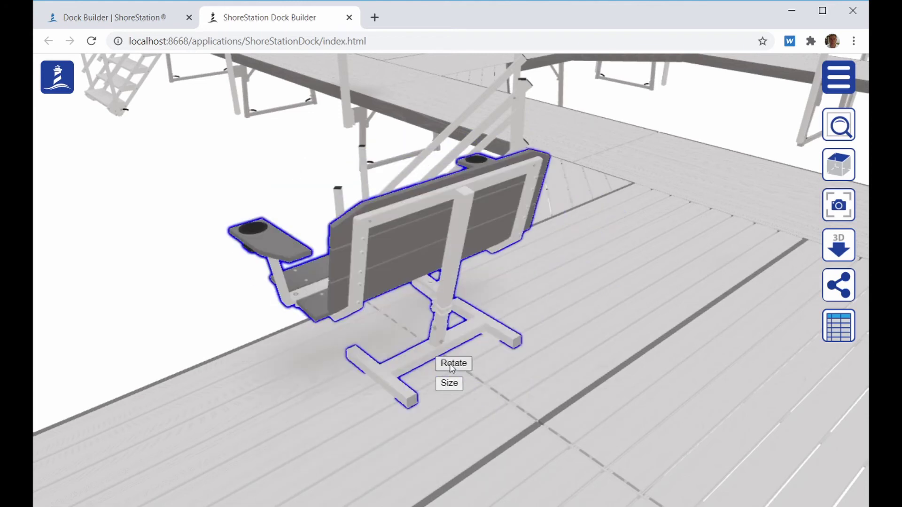
{"action": "left_click", "coordinate": [451, 366]}
{"action": "left_click", "coordinate": [451, 366]}
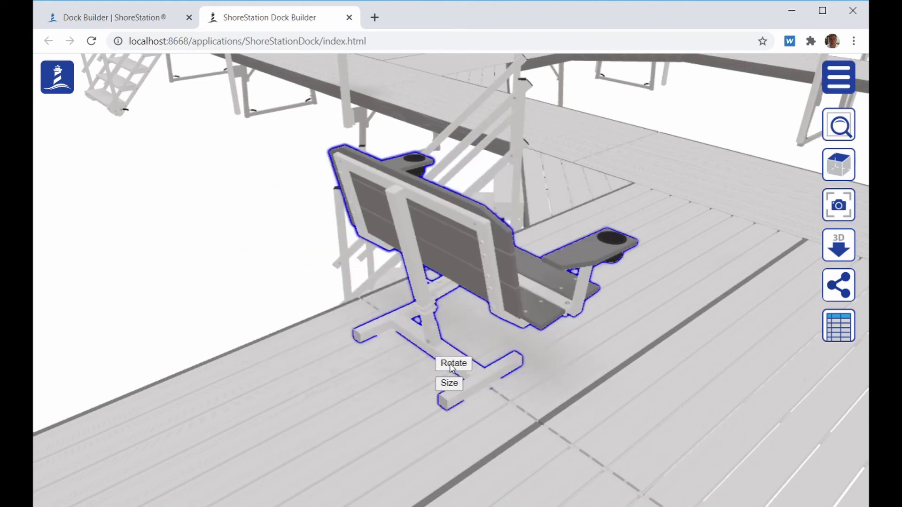
{"action": "left_click", "coordinate": [451, 365]}
{"action": "left_click", "coordinate": [451, 365]}
Step: Make the bench the longer length, slide it left across the deck, and zoom out to the whole dock
{"action": "left_click", "coordinate": [450, 383]}
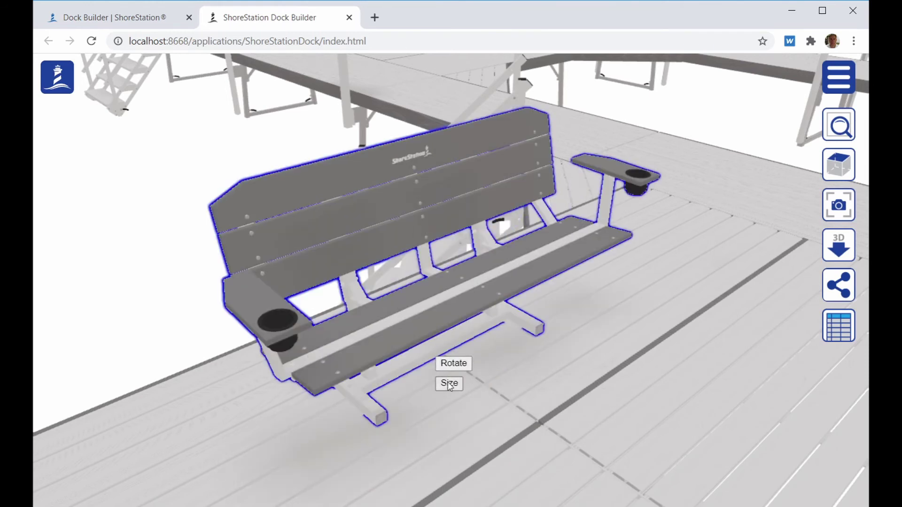
{"action": "left_click", "coordinate": [449, 383]}
{"action": "left_click", "coordinate": [472, 317]}
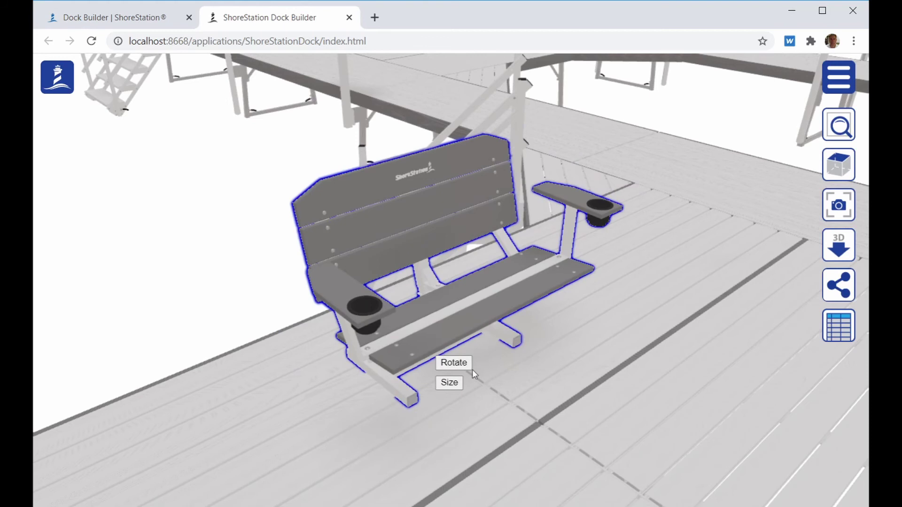
{"action": "left_click", "coordinate": [448, 386]}
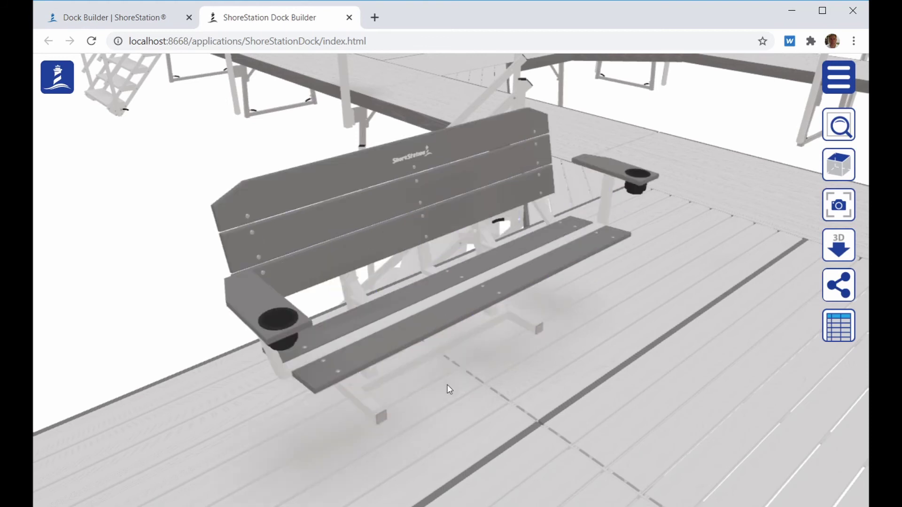
{"action": "left_click", "coordinate": [481, 299]}
{"action": "left_click_drag", "start_coordinate": [480, 298], "coordinate": [359, 332]}
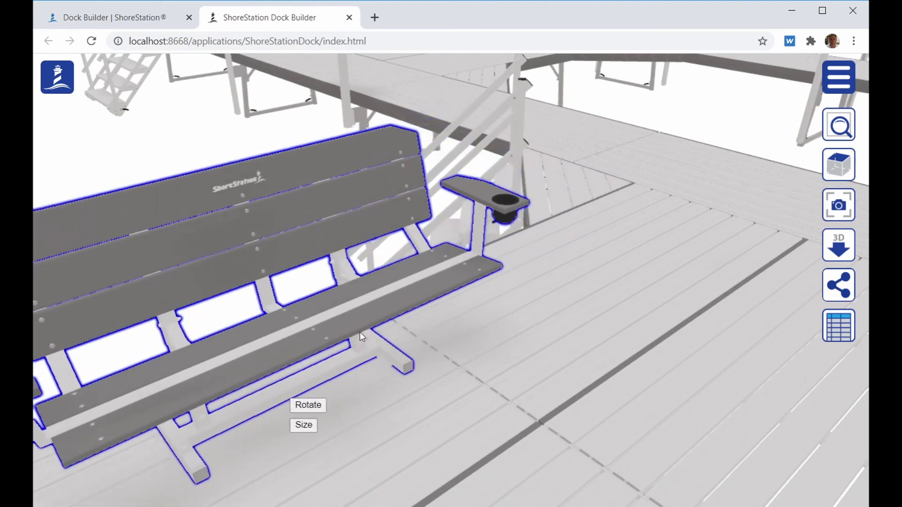
{"action": "left_click", "coordinate": [840, 125]}
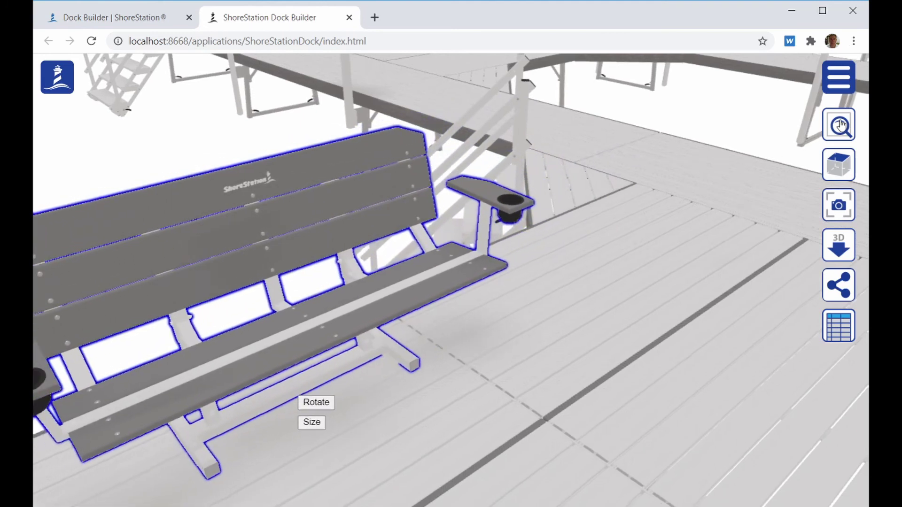
{"action": "left_click", "coordinate": [830, 132]}
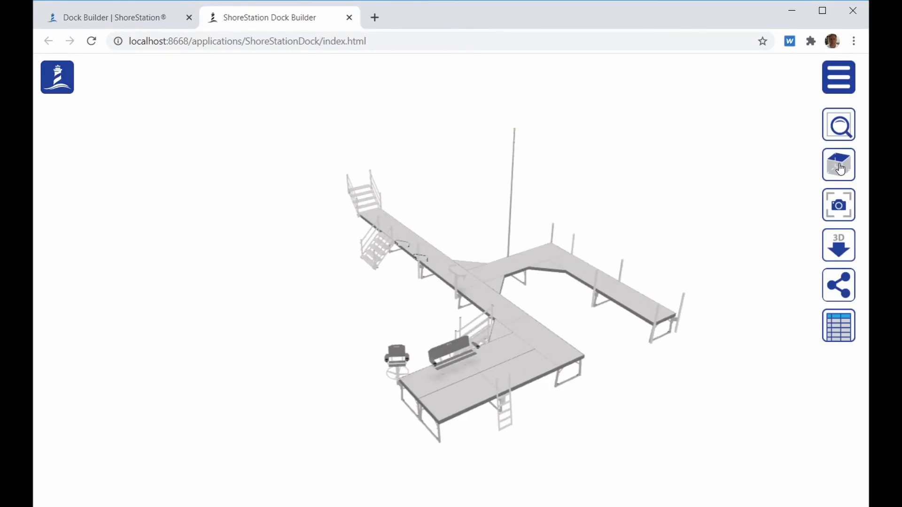
Step: Switch to top view, tilt back into 3-D perspective, and save the dock.png screenshot
{"action": "left_click", "coordinate": [840, 169]}
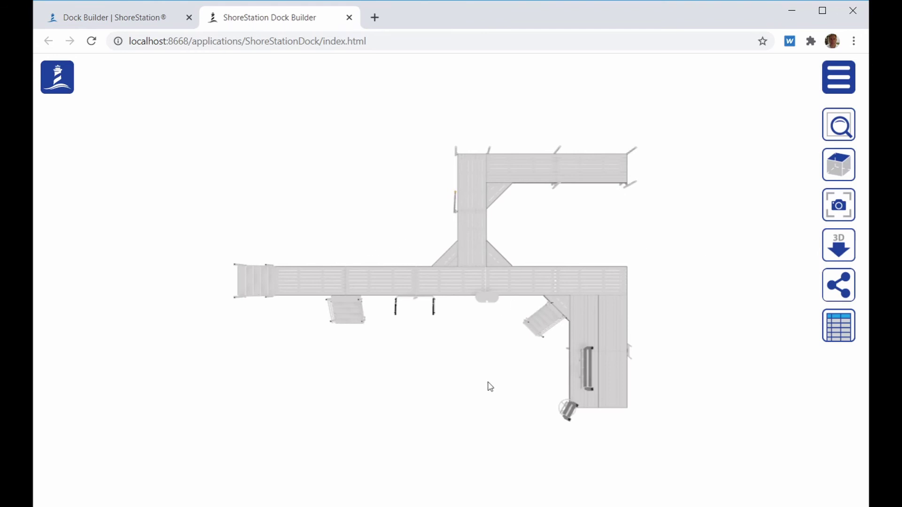
{"action": "left_click_drag", "start_coordinate": [490, 387], "coordinate": [530, 288]}
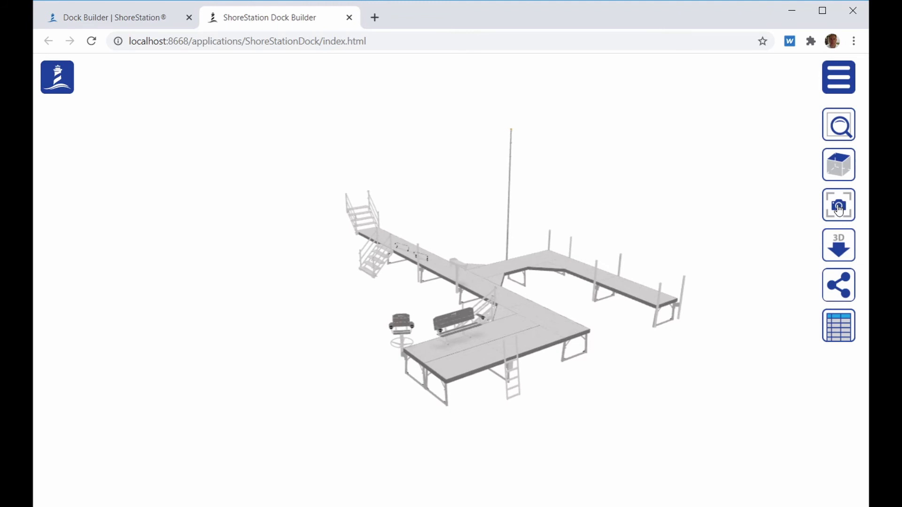
{"action": "left_click", "coordinate": [839, 210]}
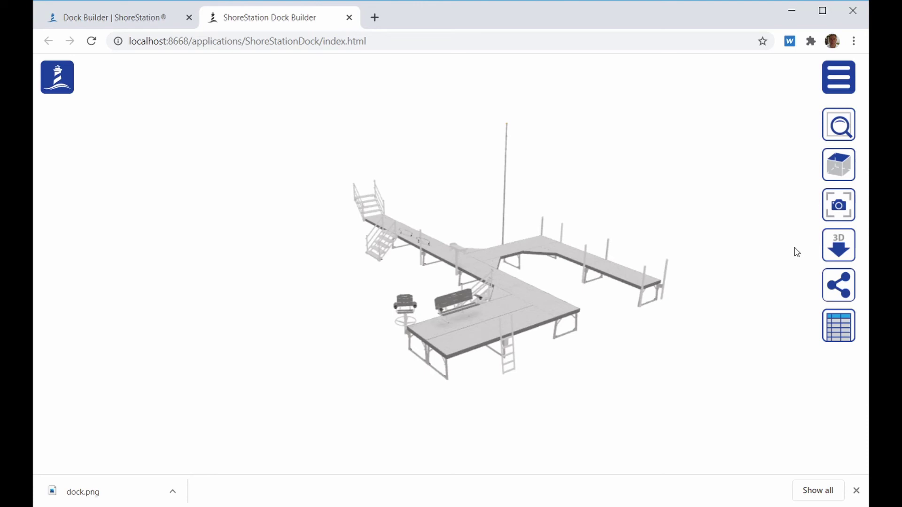
Step: Copy the share link, dismiss the link-copied notice, and rotate the shared model on the phone
{"action": "left_click", "coordinate": [837, 287]}
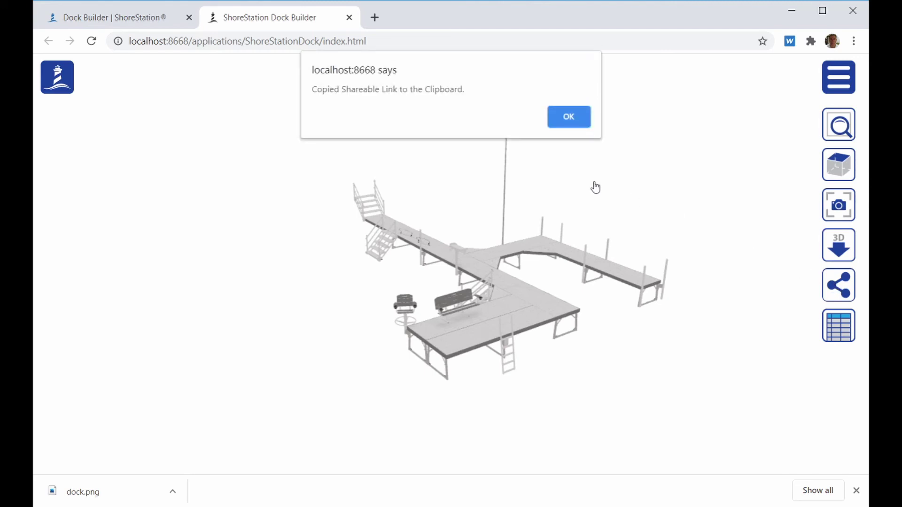
{"action": "left_click", "coordinate": [566, 112]}
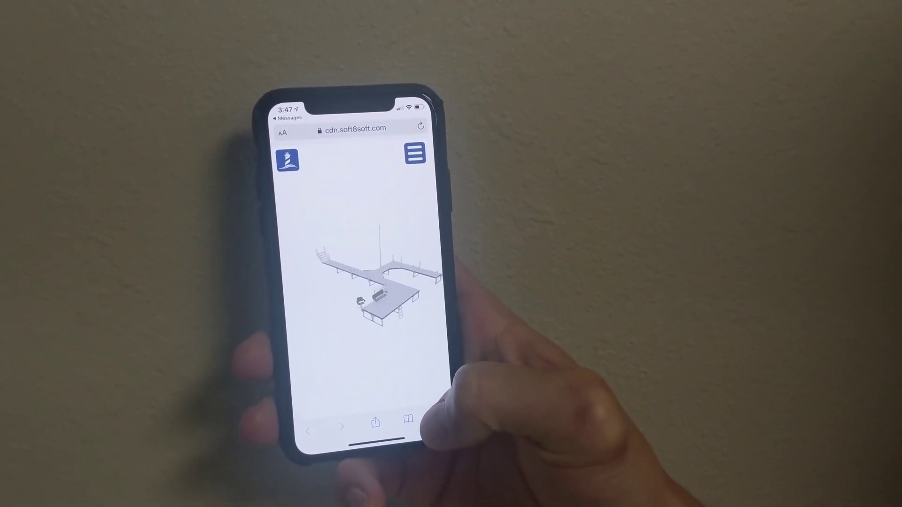
{"action": "left_click_drag", "start_coordinate": [394, 352], "coordinate": [413, 322]}
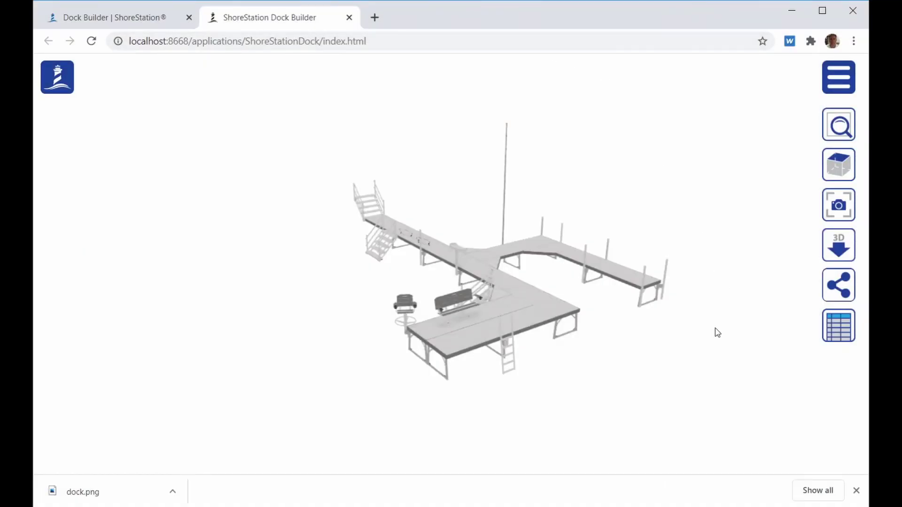
Step: Open the $31,580 parts quote, scroll through its items, and click into the Customer and validity fields
{"action": "left_click", "coordinate": [835, 334]}
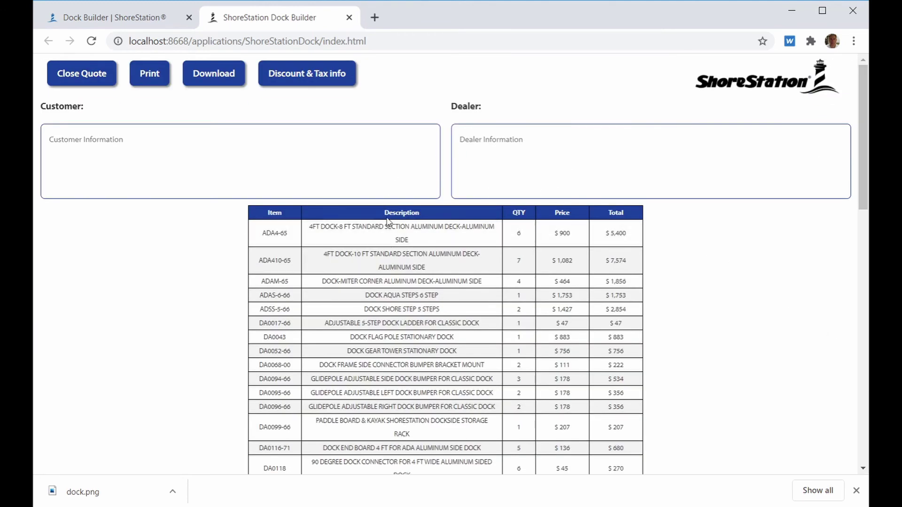
{"action": "scroll", "coordinate": [413, 237], "scroll_direction": "down", "scroll_amount": 1}
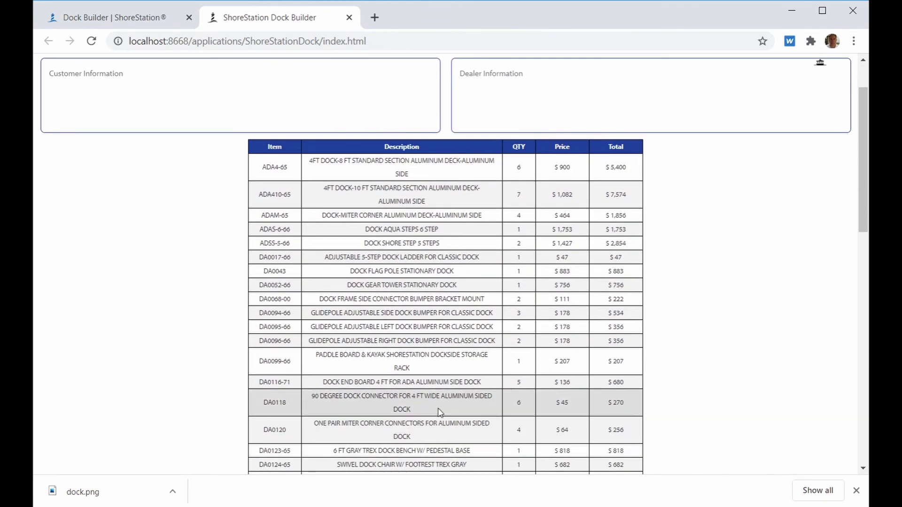
{"action": "scroll", "coordinate": [440, 412], "scroll_direction": "down", "scroll_amount": 2}
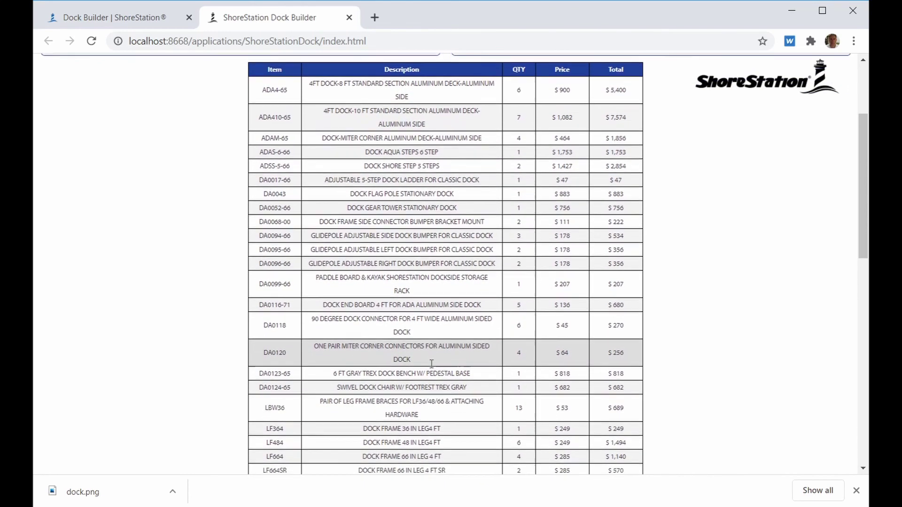
{"action": "scroll", "coordinate": [427, 359], "scroll_direction": "up", "scroll_amount": 3}
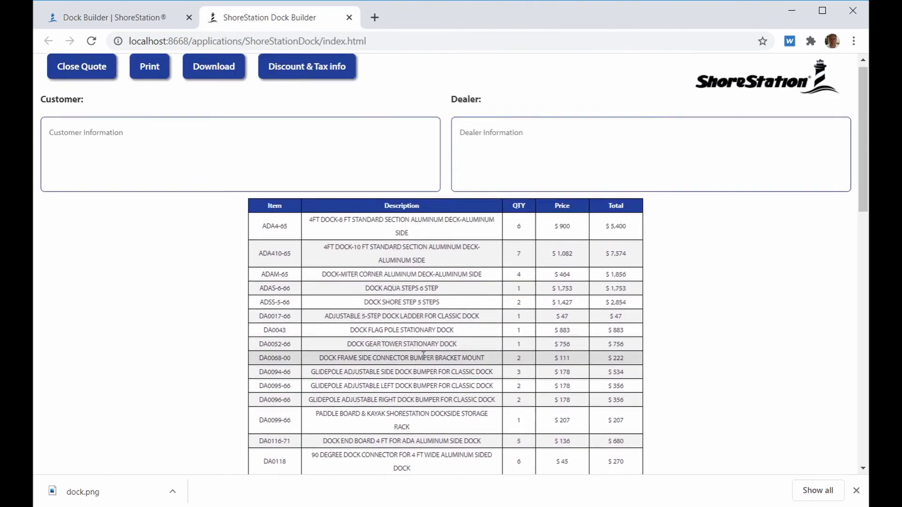
{"action": "left_click", "coordinate": [92, 146]}
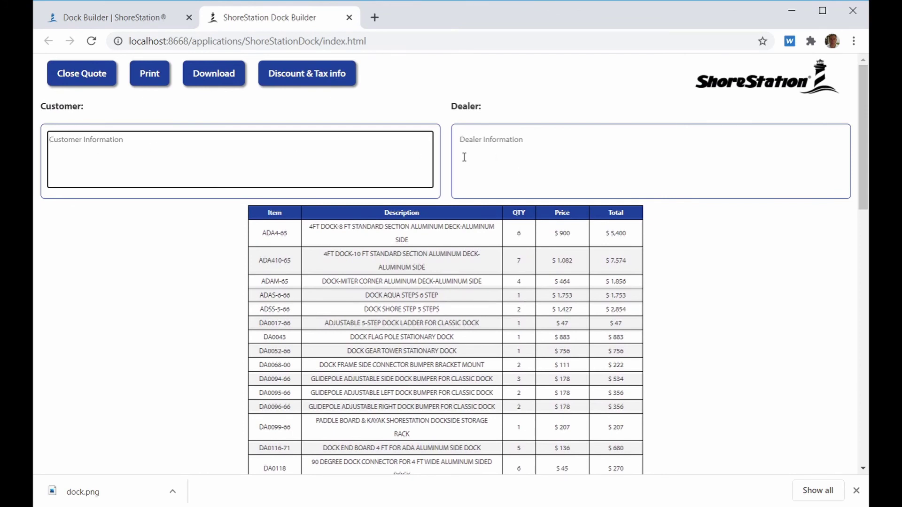
{"action": "scroll", "coordinate": [463, 157], "scroll_direction": "down", "scroll_amount": 8}
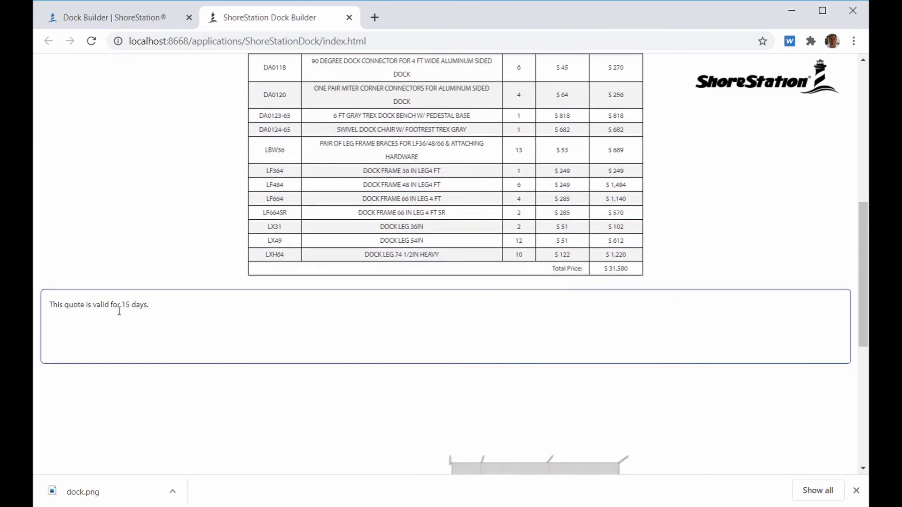
{"action": "left_click", "coordinate": [176, 308]}
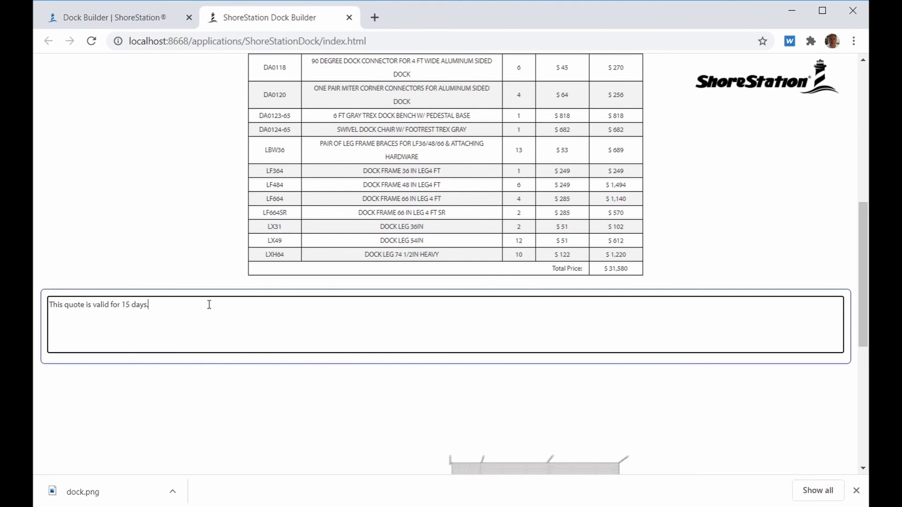
{"action": "scroll", "coordinate": [569, 364], "scroll_direction": "up", "scroll_amount": 2}
{"action": "scroll", "coordinate": [570, 365], "scroll_direction": "down", "scroll_amount": 6}
{"action": "scroll", "coordinate": [322, 282], "scroll_direction": "up", "scroll_amount": 3}
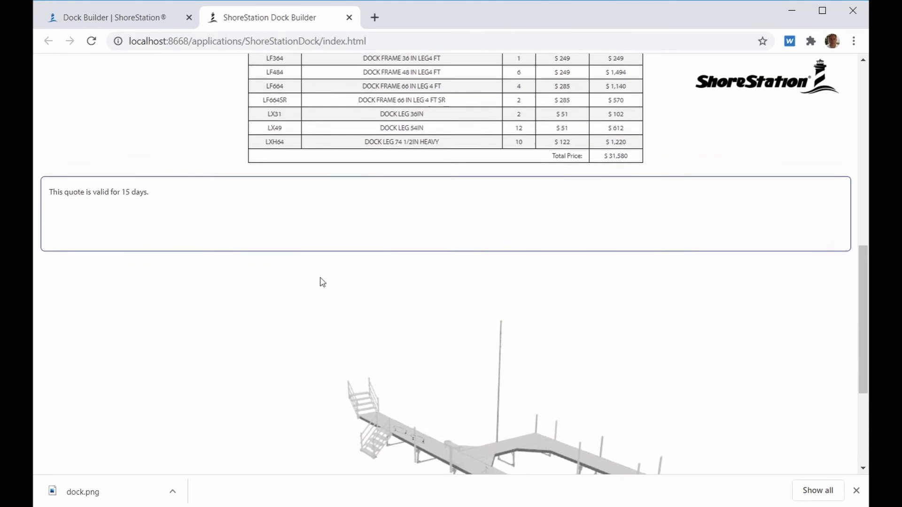
{"action": "scroll", "coordinate": [322, 281], "scroll_direction": "up", "scroll_amount": 10}
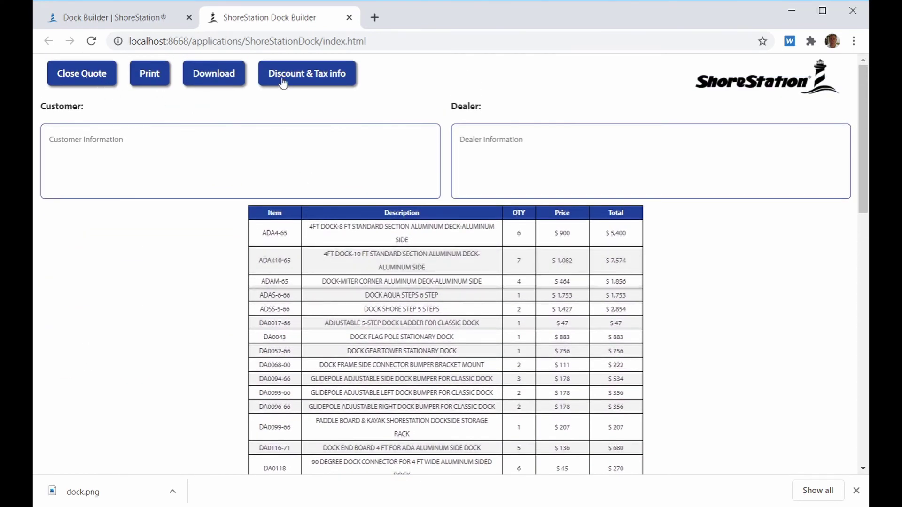
{"action": "left_click", "coordinate": [150, 79]}
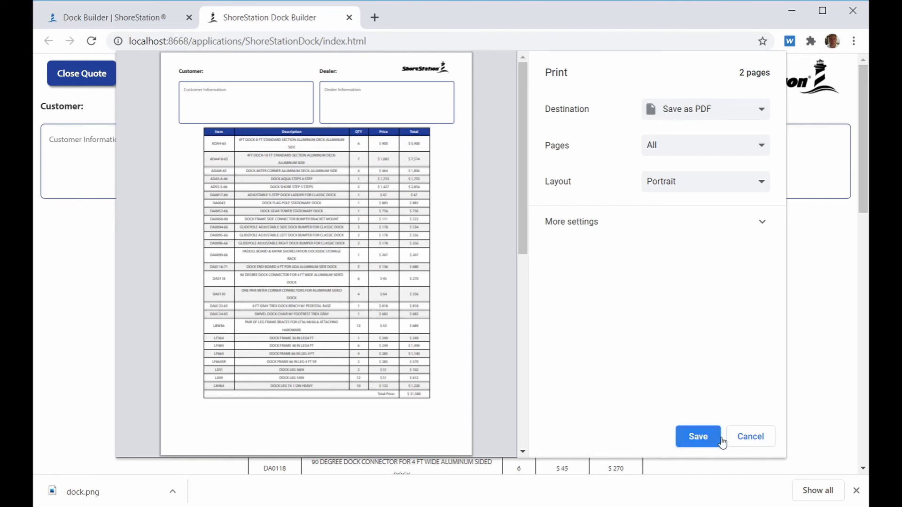
{"action": "left_click", "coordinate": [749, 437]}
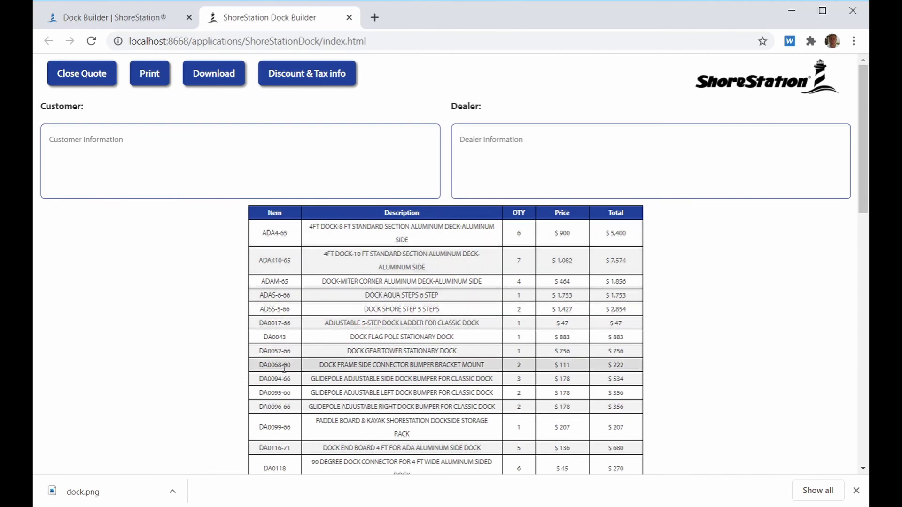
Step: Enter a 5% discount, $1,500 sales tax and $1,500 delivery, then review the $33,001 total
{"action": "left_click", "coordinate": [309, 79]}
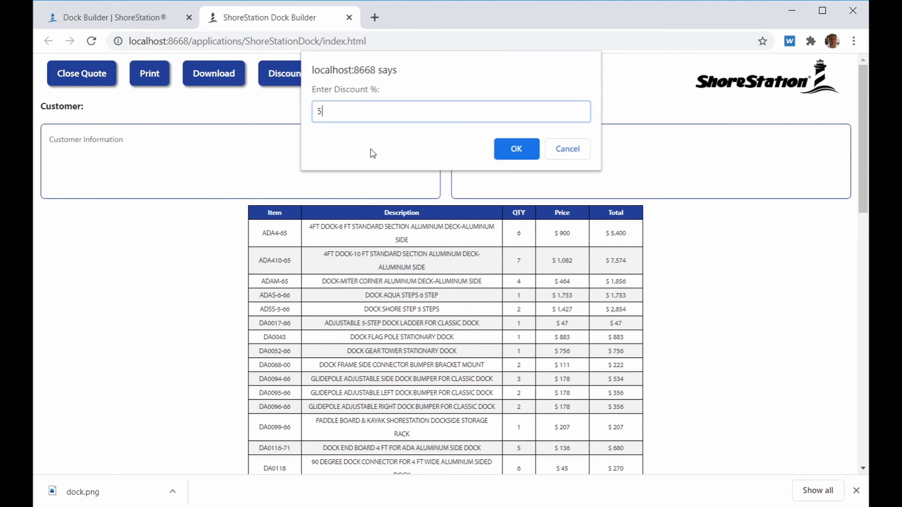
{"action": "left_click", "coordinate": [519, 149]}
{"action": "left_click", "coordinate": [516, 151]}
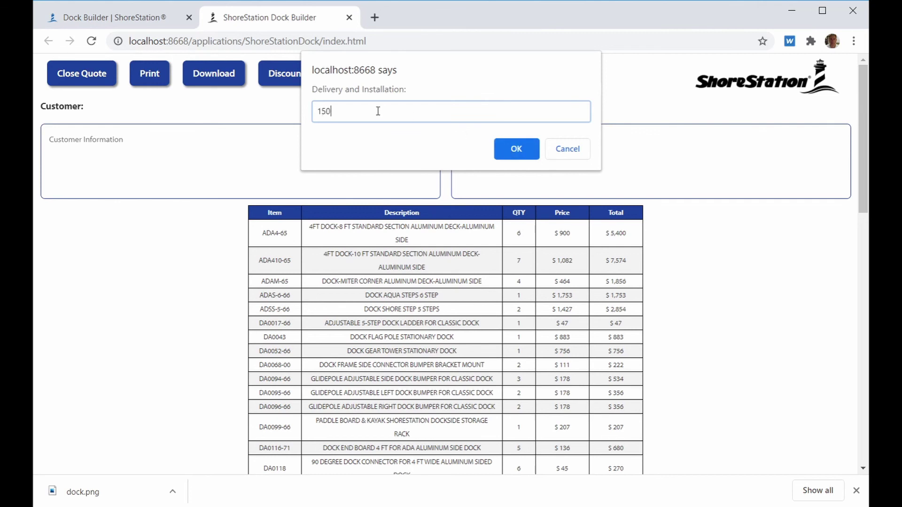
{"action": "left_click", "coordinate": [522, 155]}
{"action": "scroll", "coordinate": [597, 292], "scroll_direction": "down", "scroll_amount": 6}
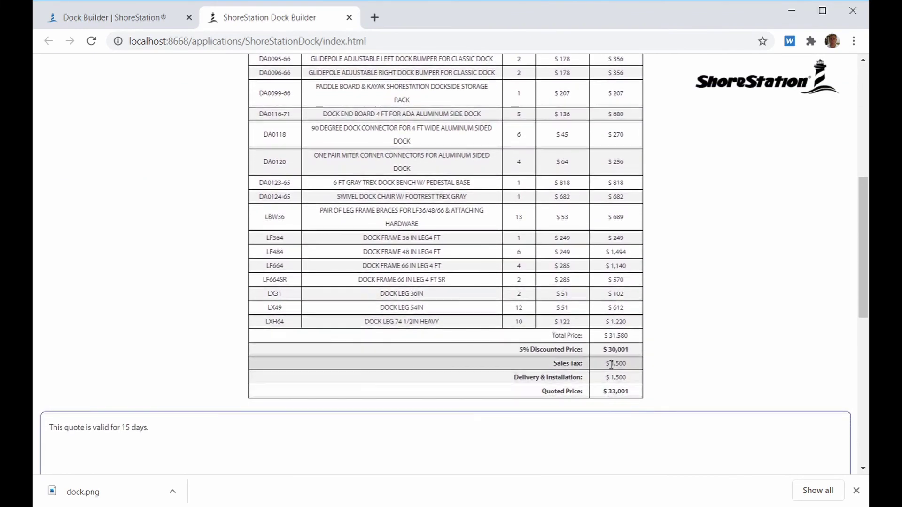
{"action": "scroll", "coordinate": [610, 394], "scroll_direction": "up", "scroll_amount": 7}
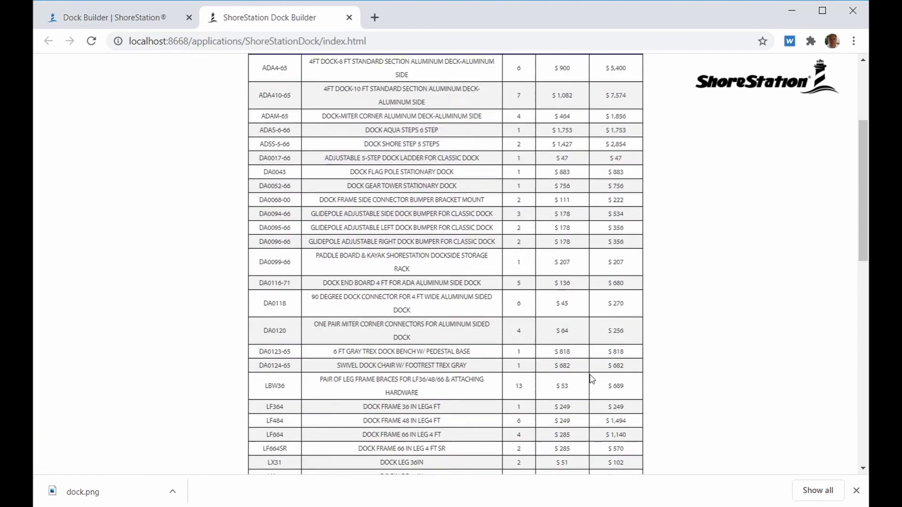
Step: Close the quote, lengthen the dock by two sections into an L-shape with a corner section, and place a bench
{"action": "left_click", "coordinate": [81, 81]}
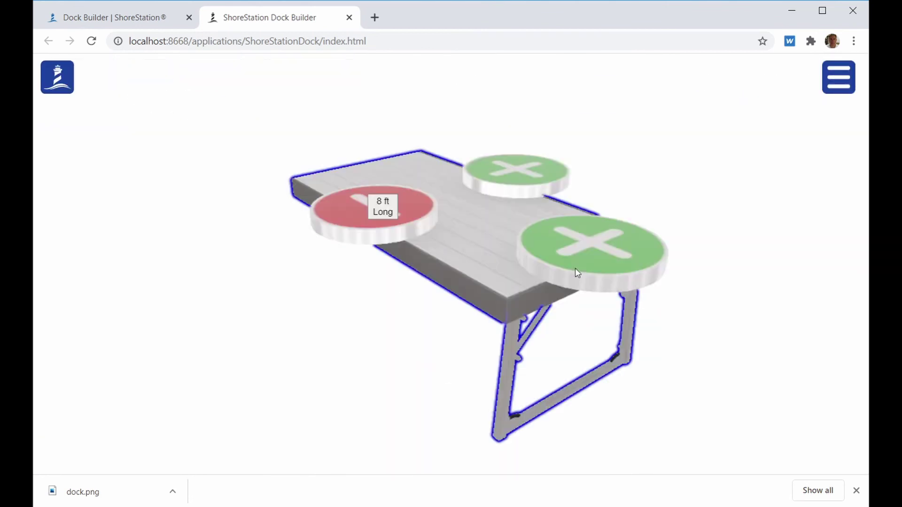
{"action": "left_click", "coordinate": [574, 267]}
{"action": "left_click", "coordinate": [569, 316]}
{"action": "left_click", "coordinate": [578, 363]}
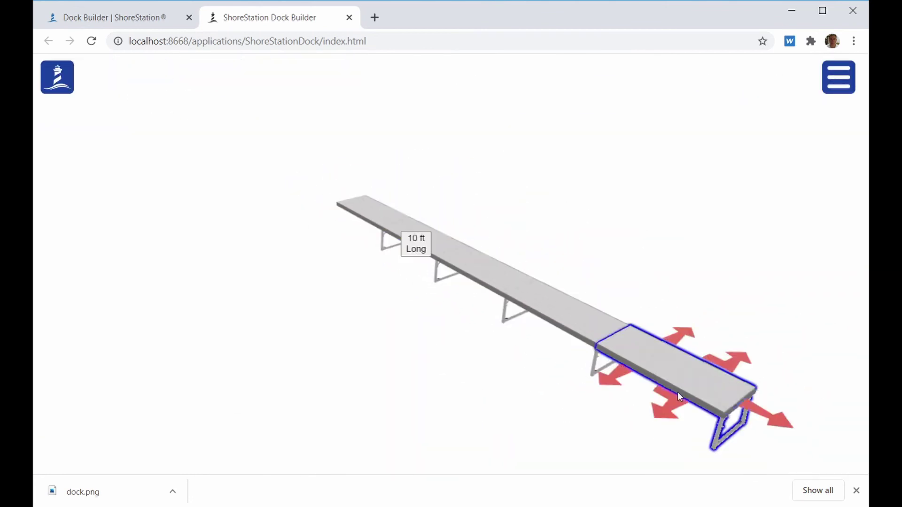
{"action": "left_click", "coordinate": [540, 332]}
{"action": "left_click", "coordinate": [380, 139]}
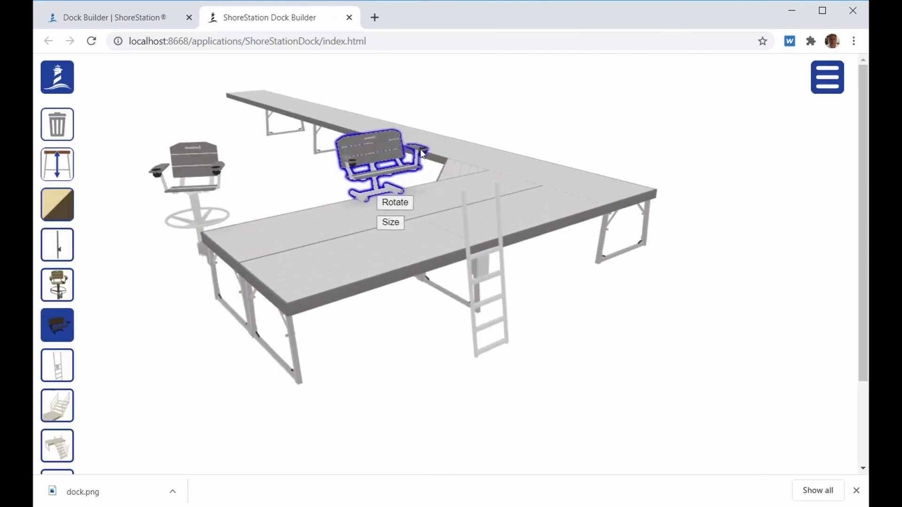
{"action": "left_click", "coordinate": [308, 386]}
Step: Fit the whole dock in view, then add stairs at the far end and a railing along the left dock
{"action": "left_click", "coordinate": [827, 77]}
{"action": "left_click", "coordinate": [838, 125]}
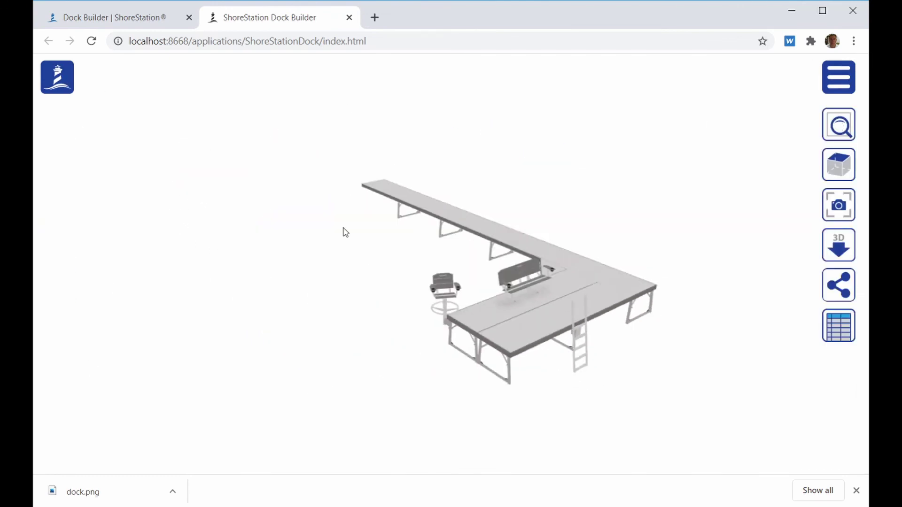
{"action": "left_click", "coordinate": [555, 237]}
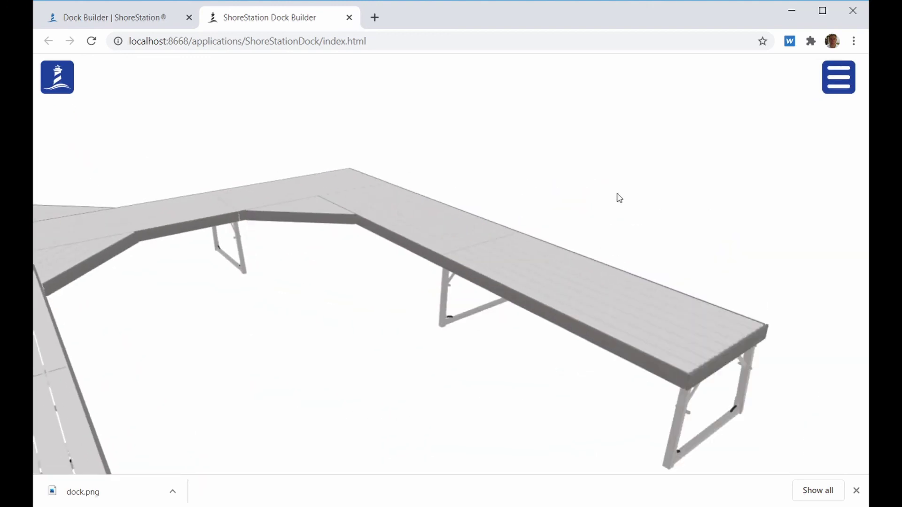
{"action": "left_click", "coordinate": [619, 198]}
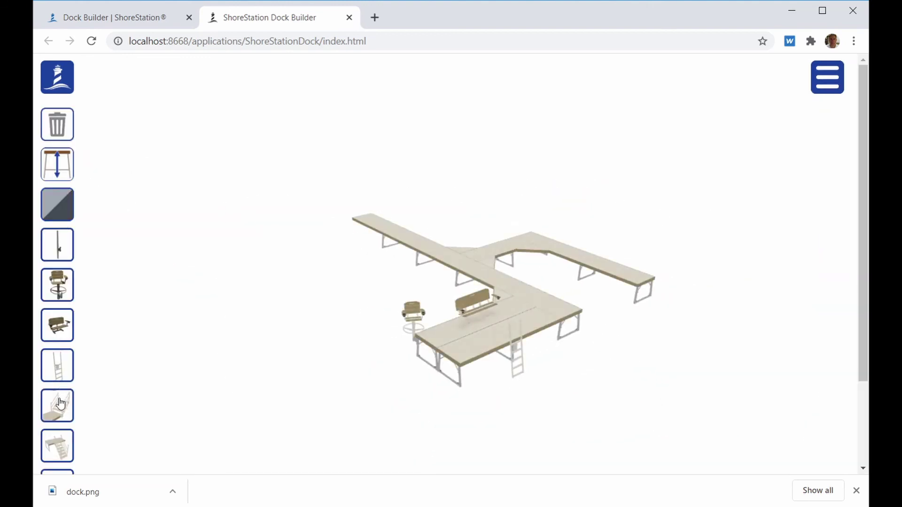
{"action": "left_click", "coordinate": [60, 403]}
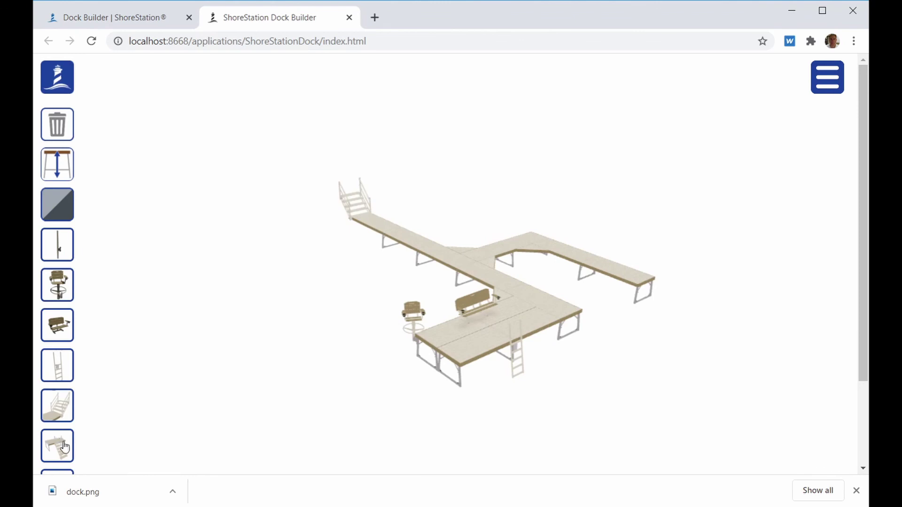
{"action": "left_click", "coordinate": [58, 446]}
{"action": "left_click_drag", "start_coordinate": [395, 235], "coordinate": [446, 226]}
{"action": "left_click", "coordinate": [177, 342]}
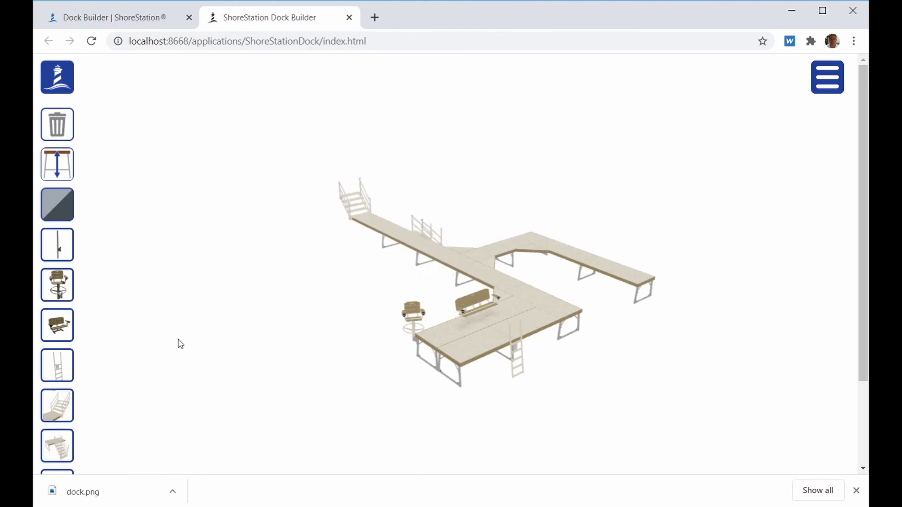